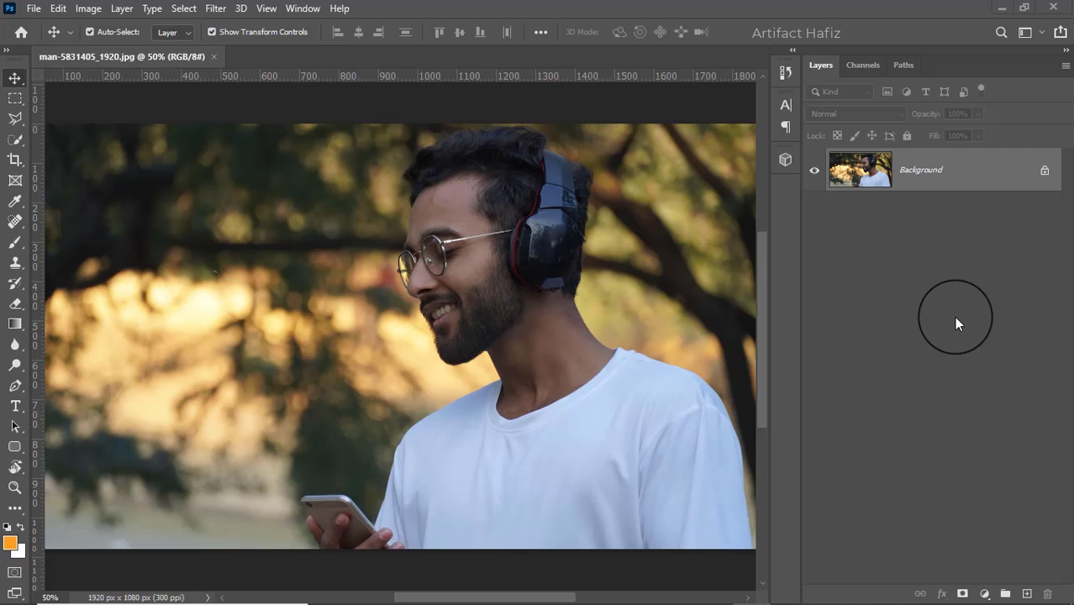
# Duplicate the Background layer of man-5831405_1920.jpg into a Background copy above it
pyautogui.click(933, 169)
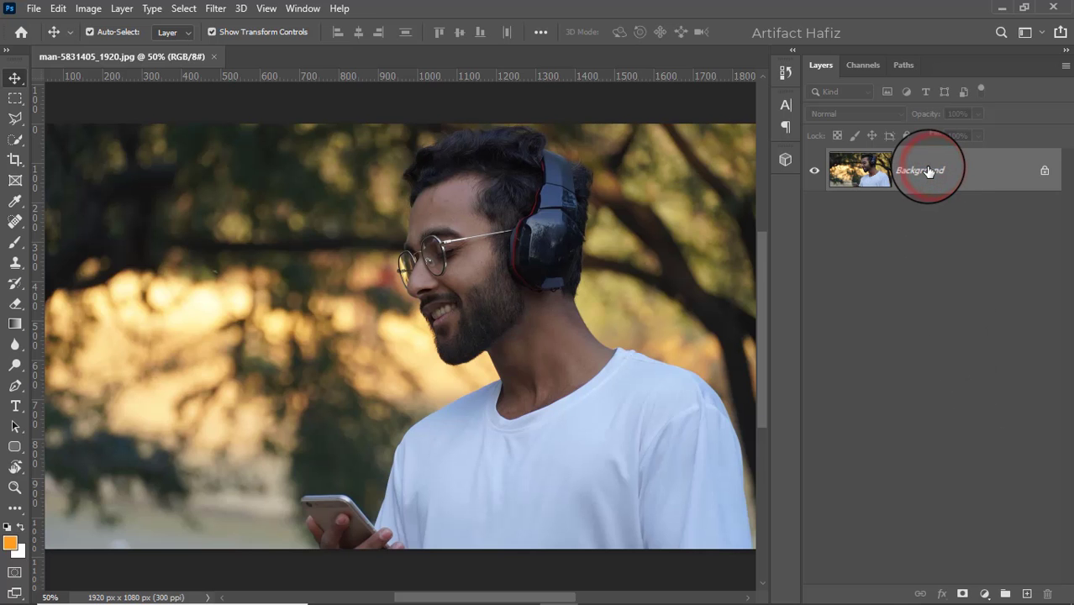
pyautogui.moveTo(929, 170)
pyautogui.mouseDown()
pyautogui.moveTo(1016, 571)
pyautogui.moveTo(945, 215)
pyautogui.mouseUp()
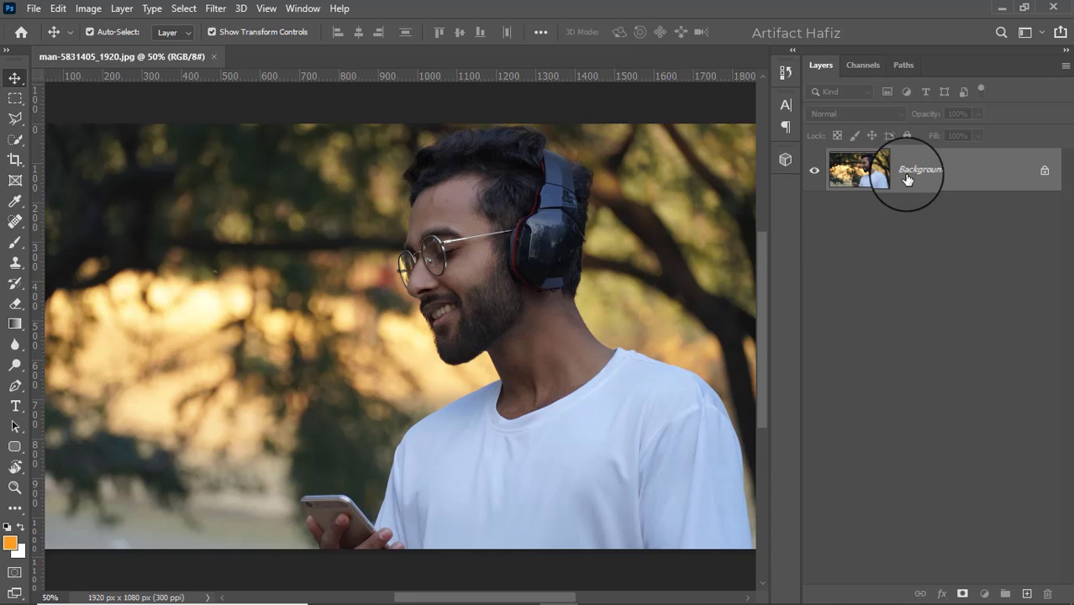
pyautogui.moveTo(914, 160); pyautogui.dragTo(1026, 594)
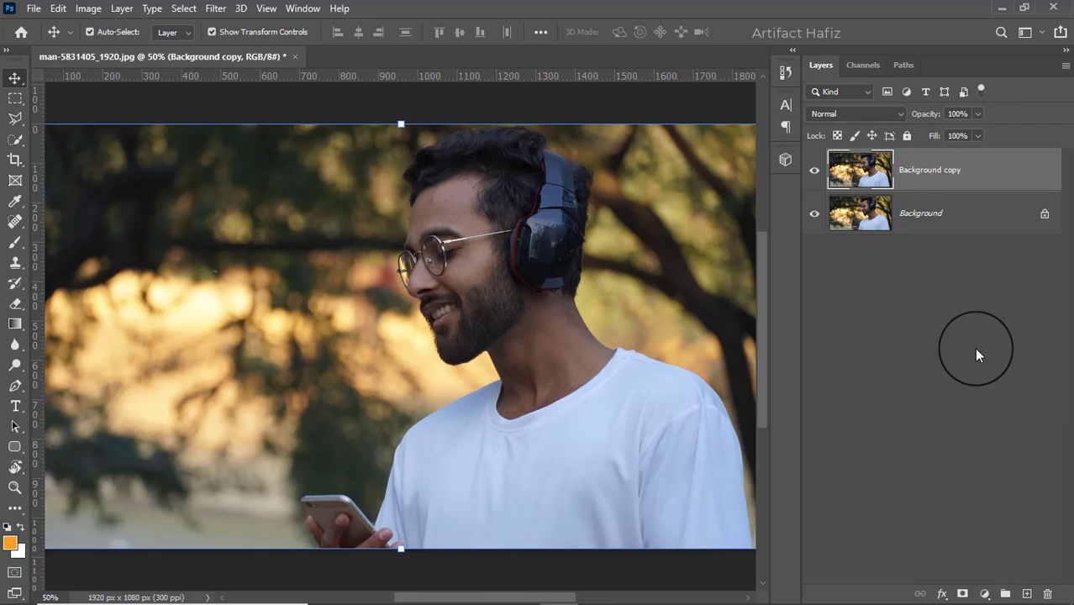
# Convert Background copy to a smart object and start the Camera Raw Filter on it
pyautogui.click(215, 10)
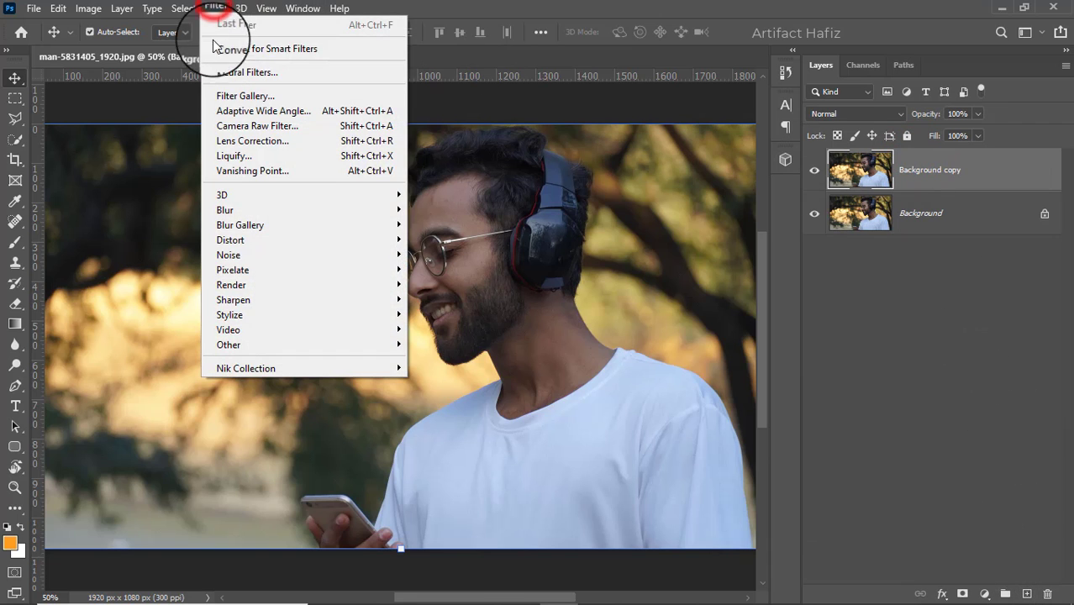
pyautogui.click(220, 45)
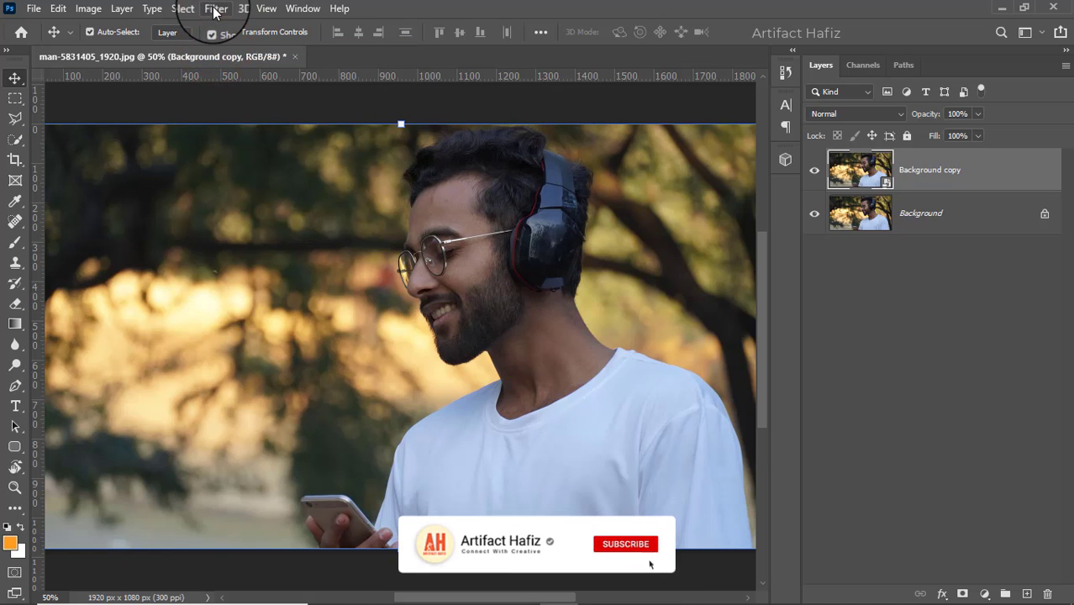
pyautogui.click(215, 10)
pyautogui.click(253, 127)
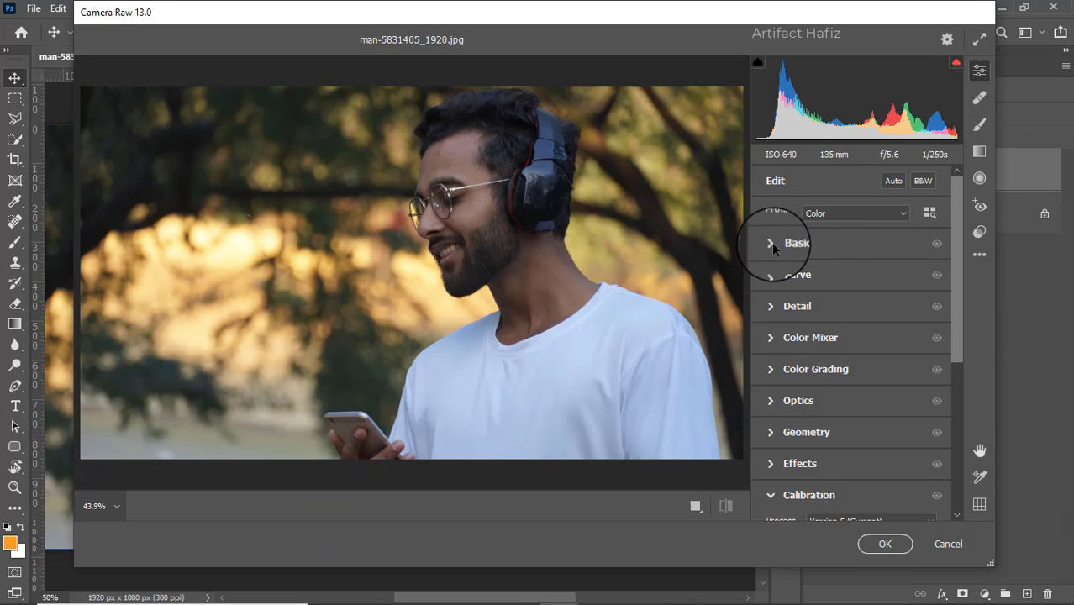
# Set Basic tone to Exposure +0.20, Highlights -32, Shadows -25, Whites +72, Blacks -14
pyautogui.click(771, 243)
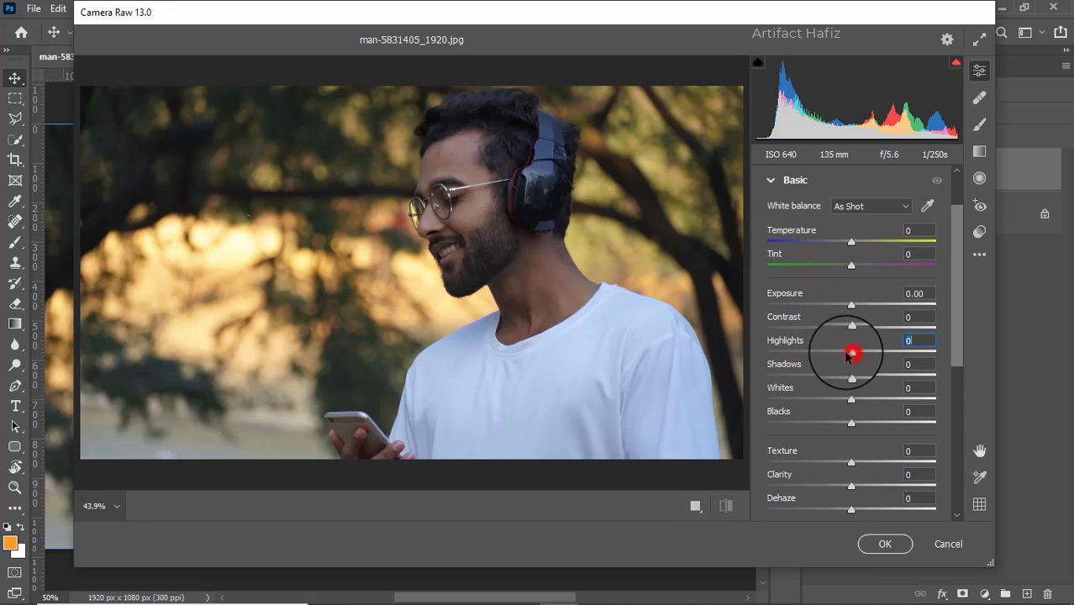
pyautogui.moveTo(851, 352); pyautogui.dragTo(824, 356)
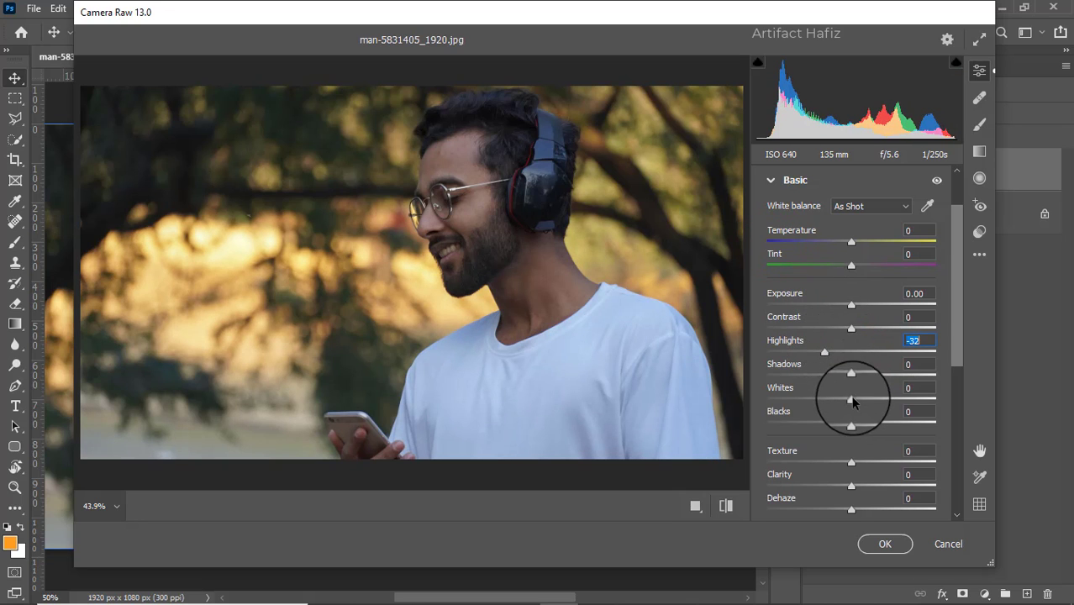
pyautogui.moveTo(851, 400); pyautogui.dragTo(913, 405)
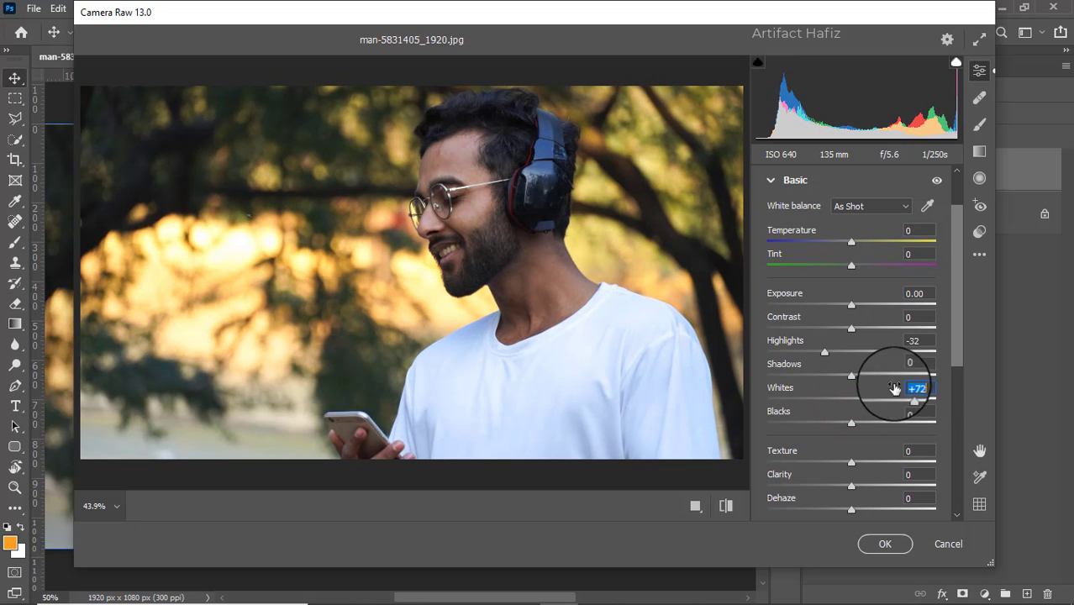
pyautogui.moveTo(850, 375); pyautogui.dragTo(830, 377)
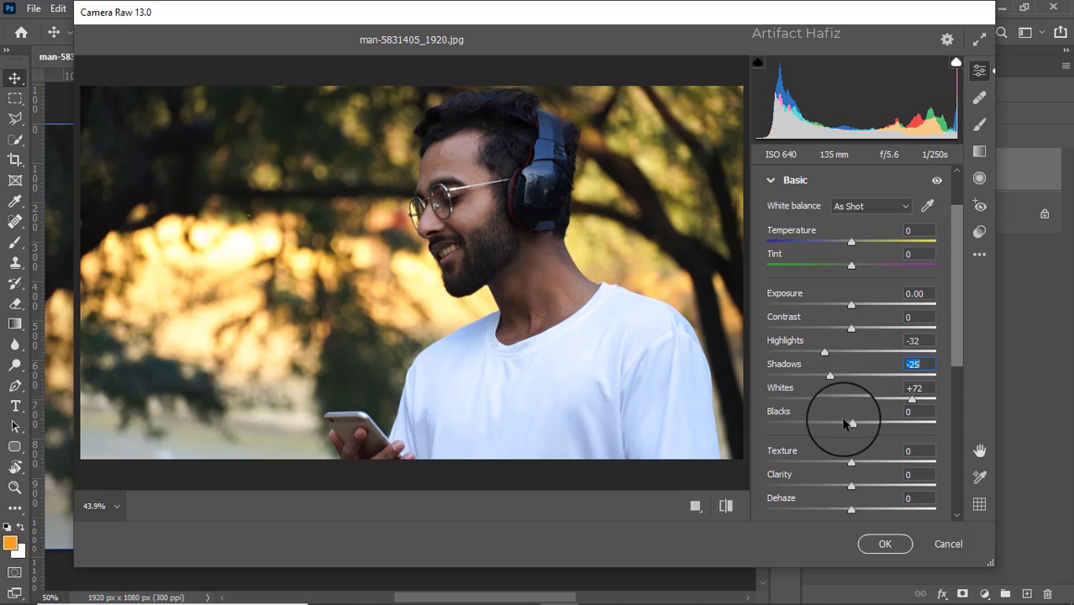
pyautogui.moveTo(850, 425)
pyautogui.mouseDown()
pyautogui.moveTo(817, 425)
pyautogui.moveTo(840, 421)
pyautogui.mouseUp()
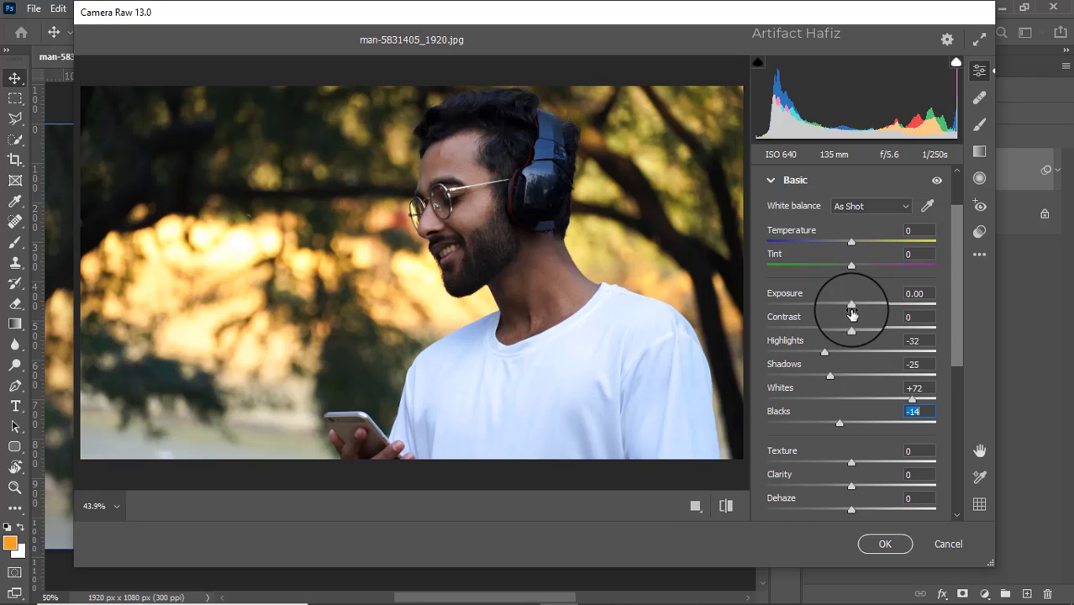
pyautogui.moveTo(851, 302); pyautogui.dragTo(855, 304)
# Set Texture -2, Clarity +2 and Dehaze +2, and expand the Curve section
pyautogui.scroll(-4, 854, 311)
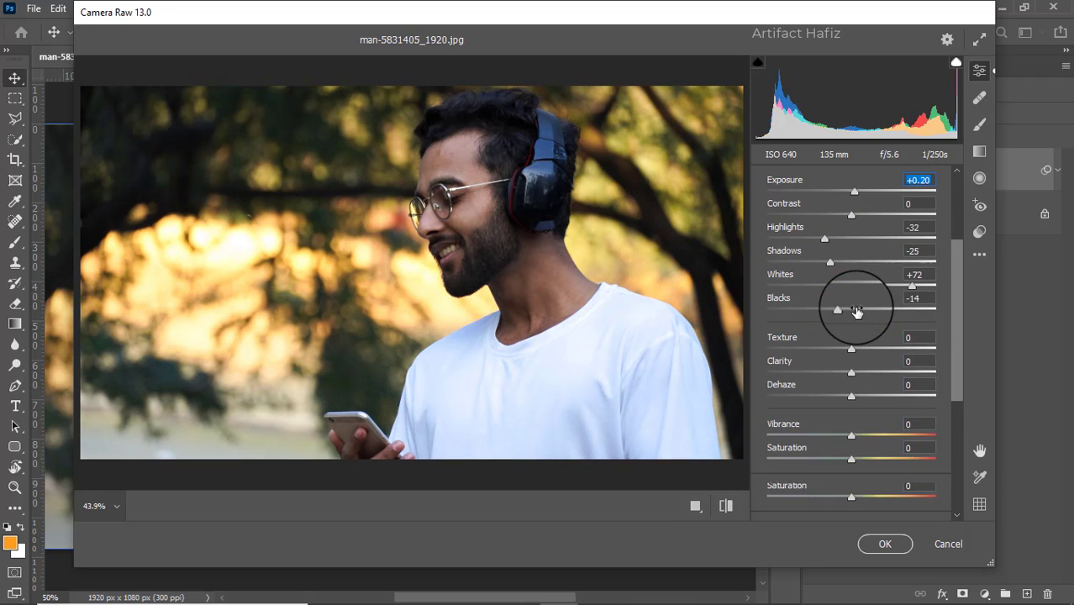
pyautogui.scroll(-1, 856, 309)
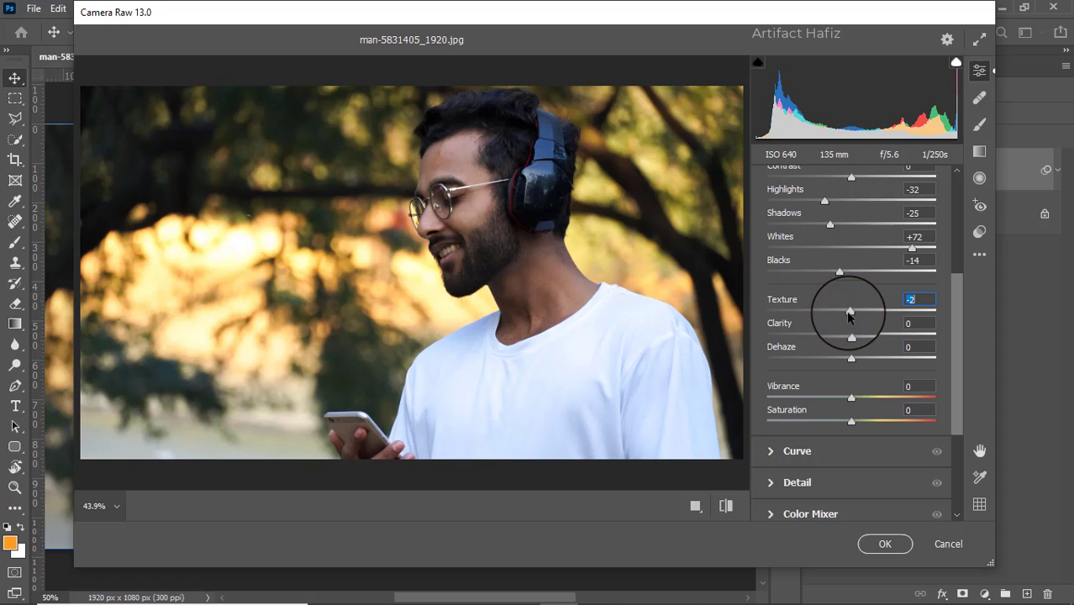
pyautogui.moveTo(849, 336); pyautogui.dragTo(847, 336)
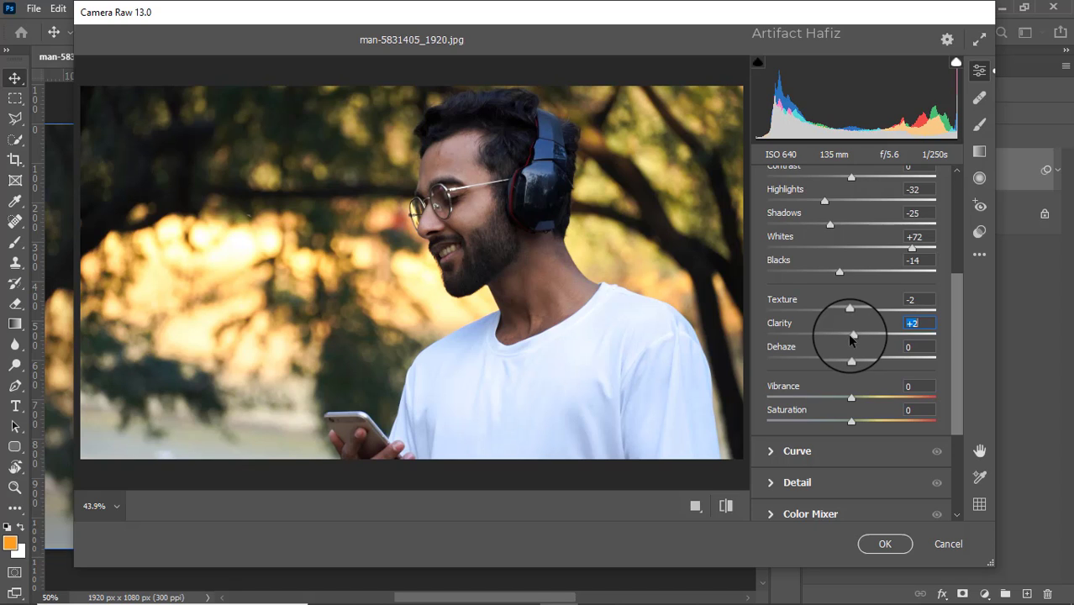
pyautogui.scroll(-1, 806, 318)
pyautogui.scroll(-1, 806, 317)
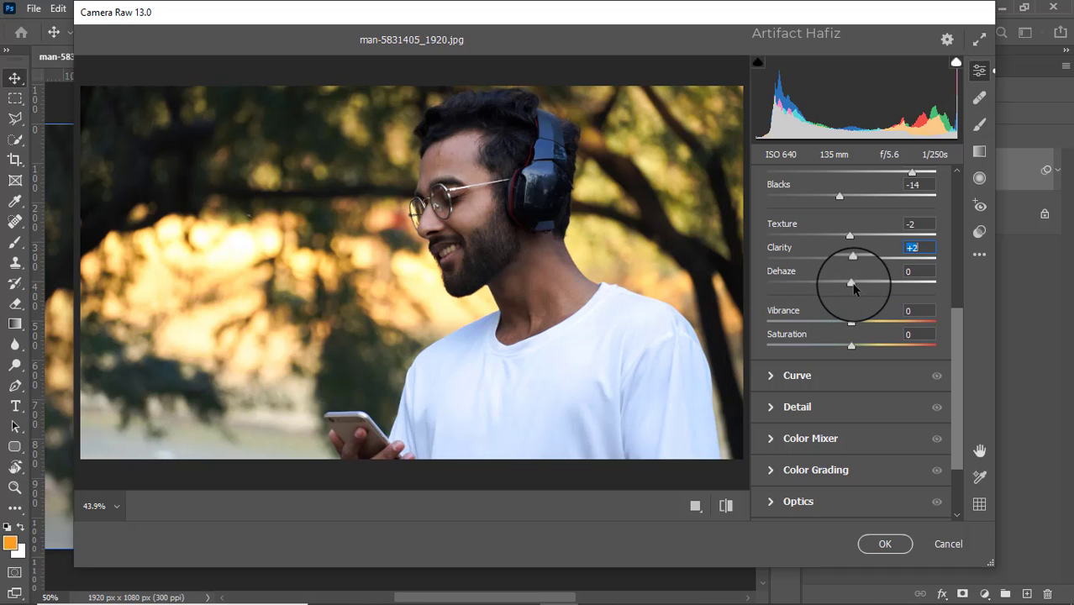
pyautogui.moveTo(851, 283); pyautogui.dragTo(855, 287)
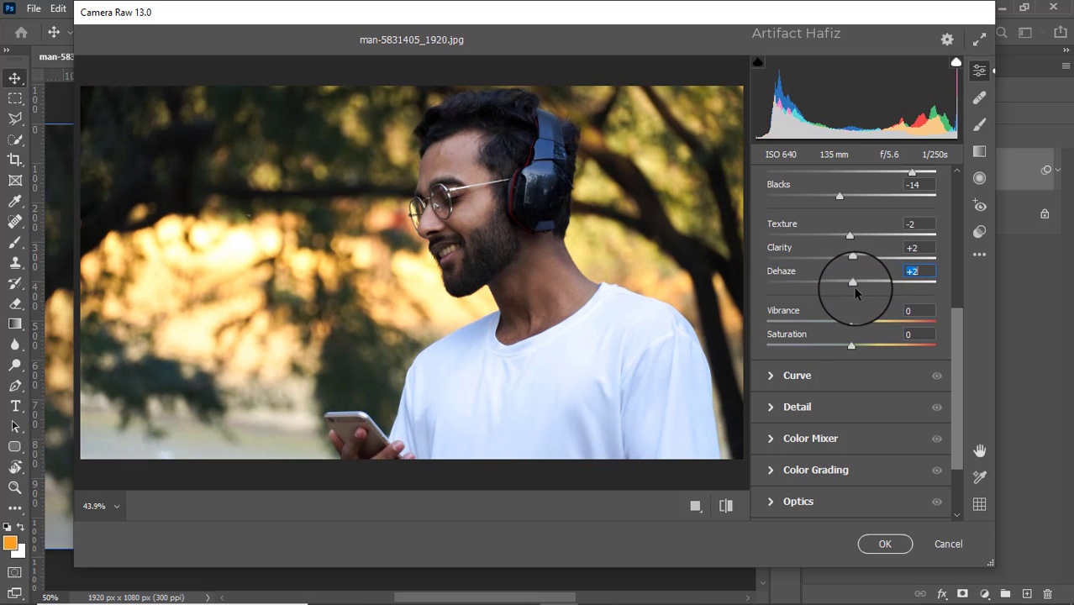
pyautogui.click(854, 283)
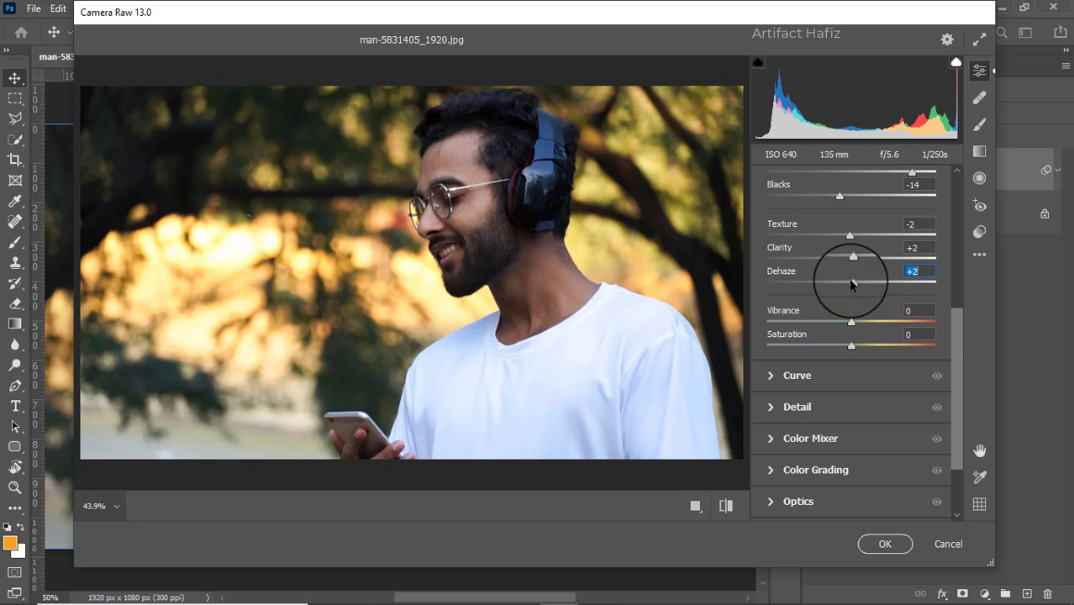
pyautogui.scroll(-3, 850, 284)
pyautogui.click(773, 284)
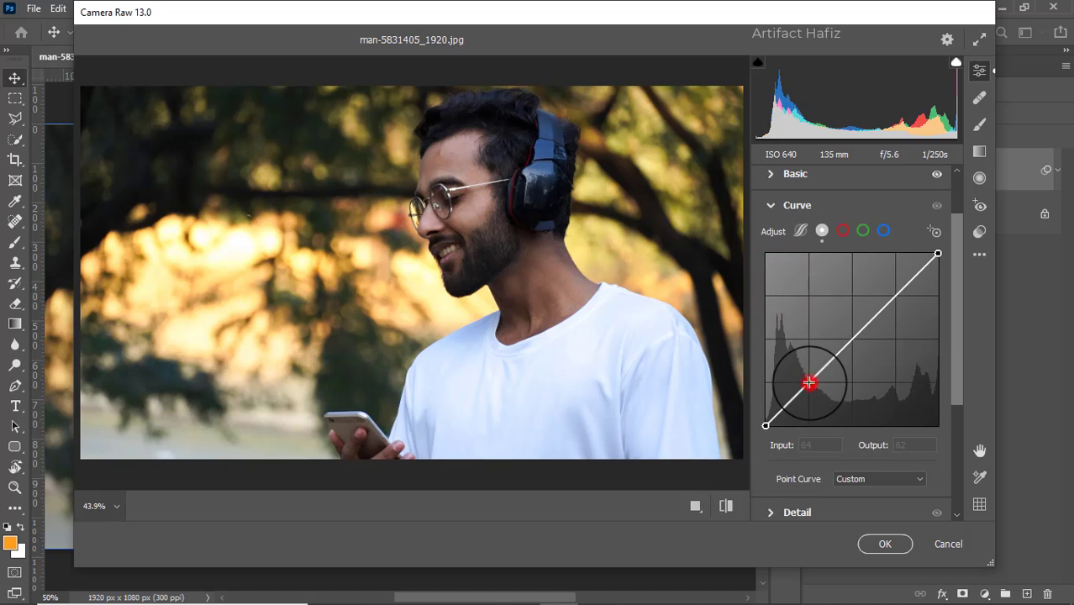
# Add two Point Curve points, lifting input 187 to output 195
pyautogui.click(809, 383)
pyautogui.click(892, 294)
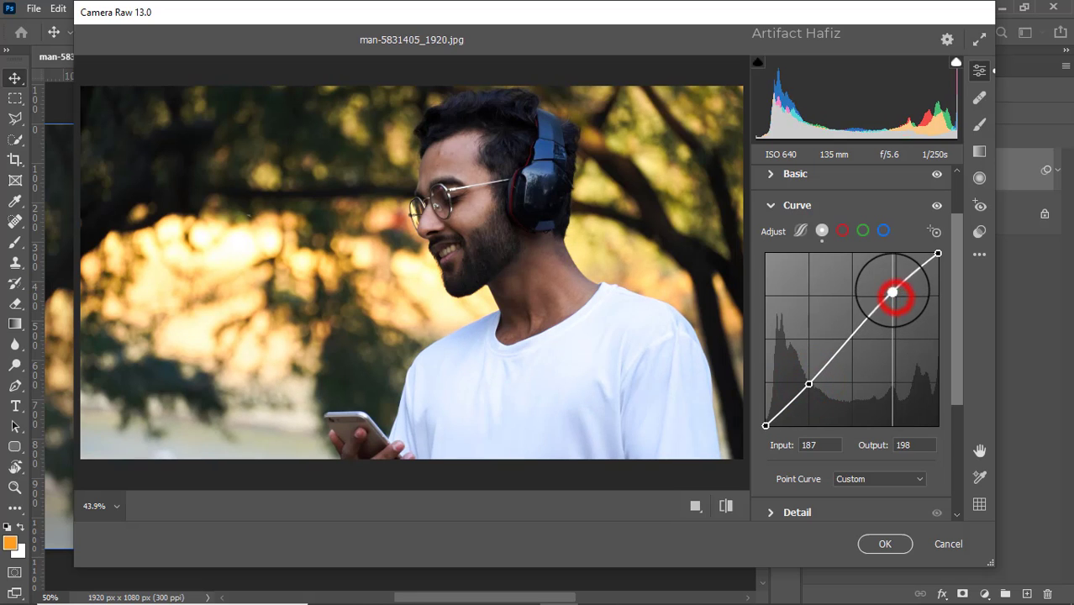
pyautogui.moveTo(892, 294); pyautogui.dragTo(892, 295)
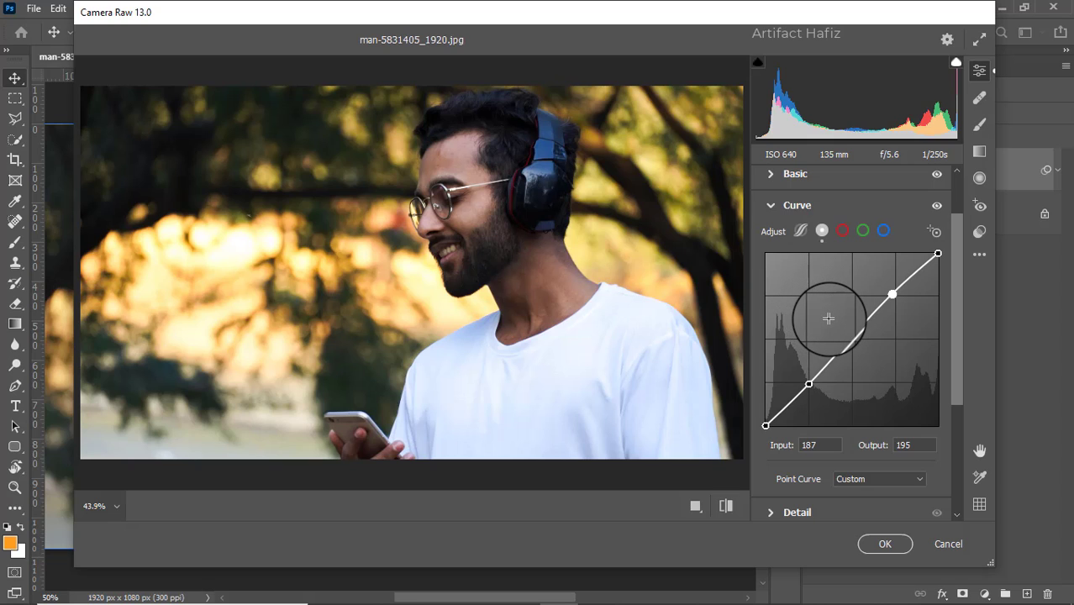
# Set Detail Noise Reduction to 10 and Sharpening to 8
pyautogui.scroll(-1, 828, 318)
pyautogui.scroll(-2, 828, 319)
pyautogui.scroll(-1, 806, 336)
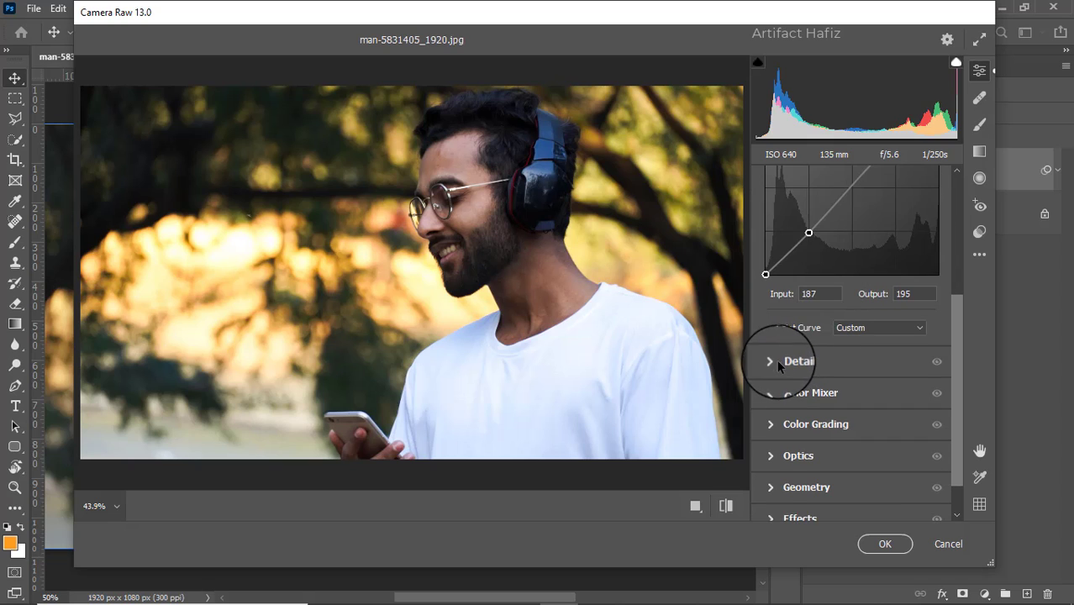
pyautogui.click(778, 362)
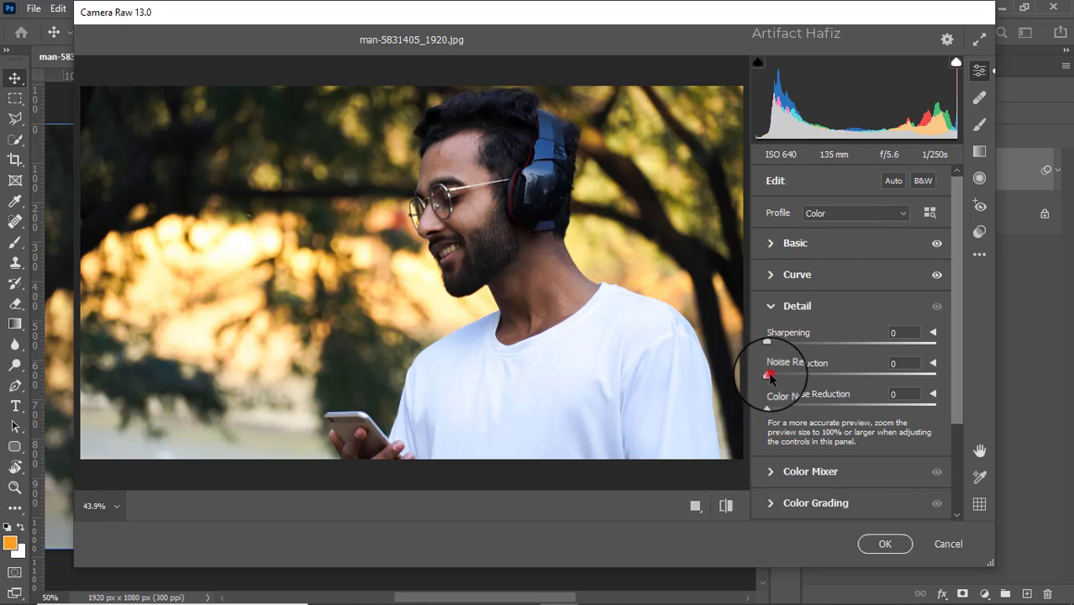
pyautogui.moveTo(767, 375); pyautogui.dragTo(793, 374)
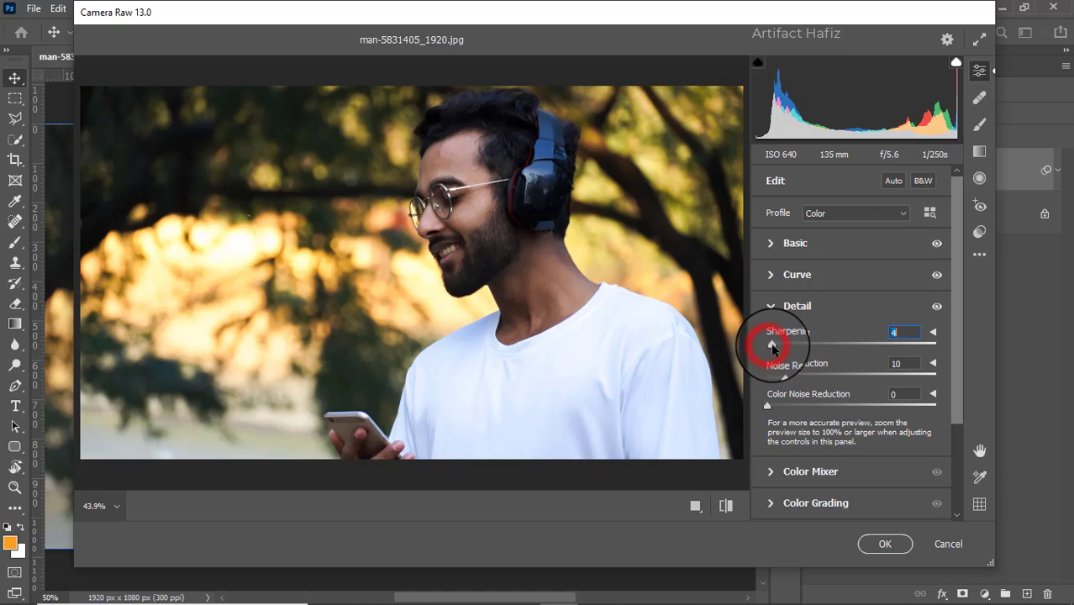
pyautogui.moveTo(767, 345); pyautogui.dragTo(777, 355)
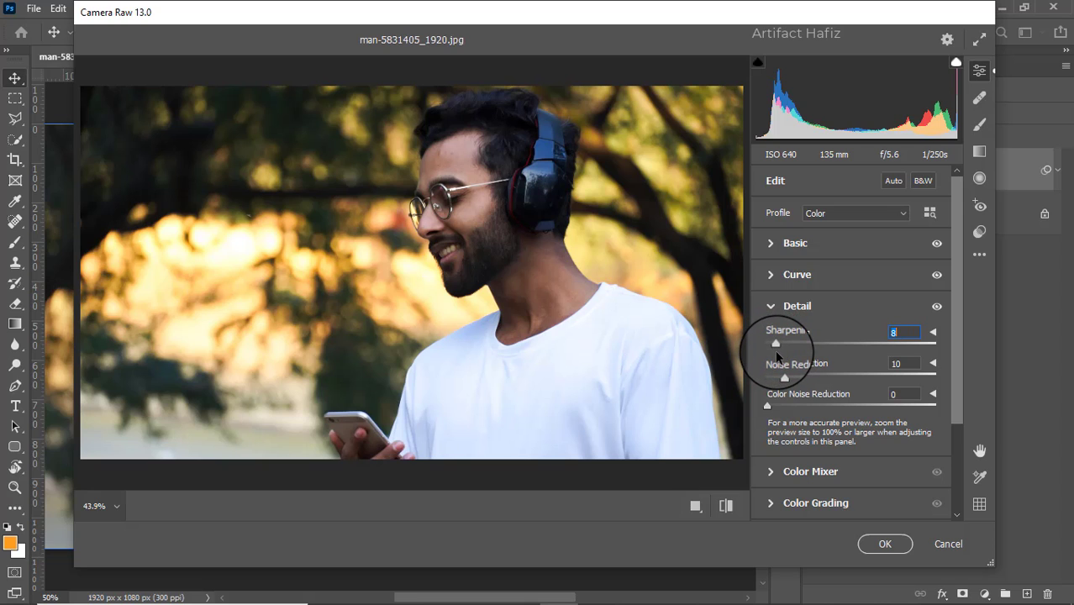
pyautogui.scroll(-3, 798, 360)
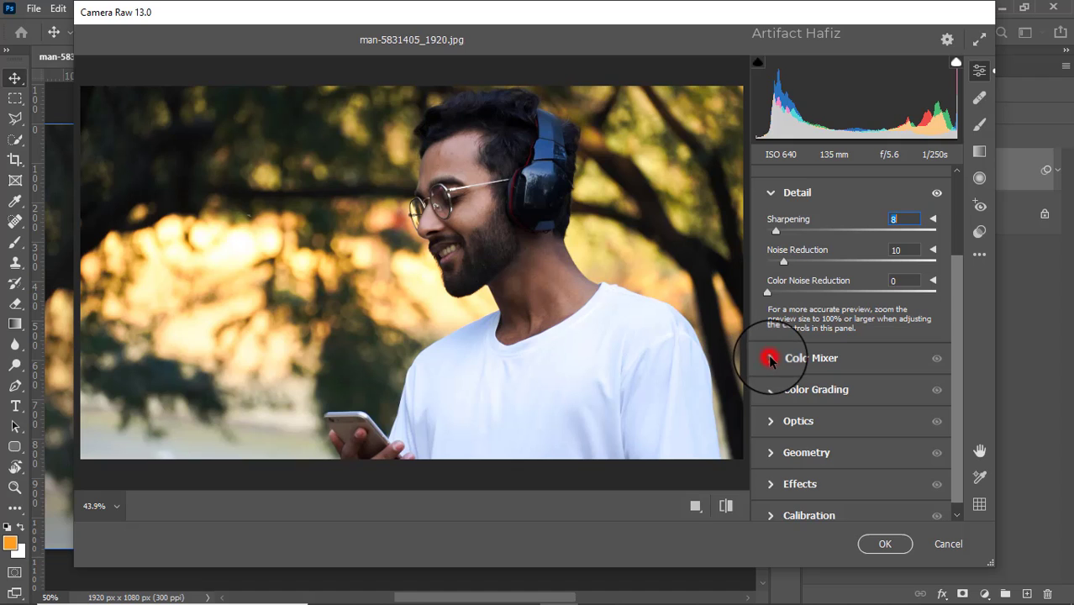
# Set Color Mixer saturation: Oranges +6, Yellows -68, Greens -52, Aquas -41, Blues -35
pyautogui.click(770, 360)
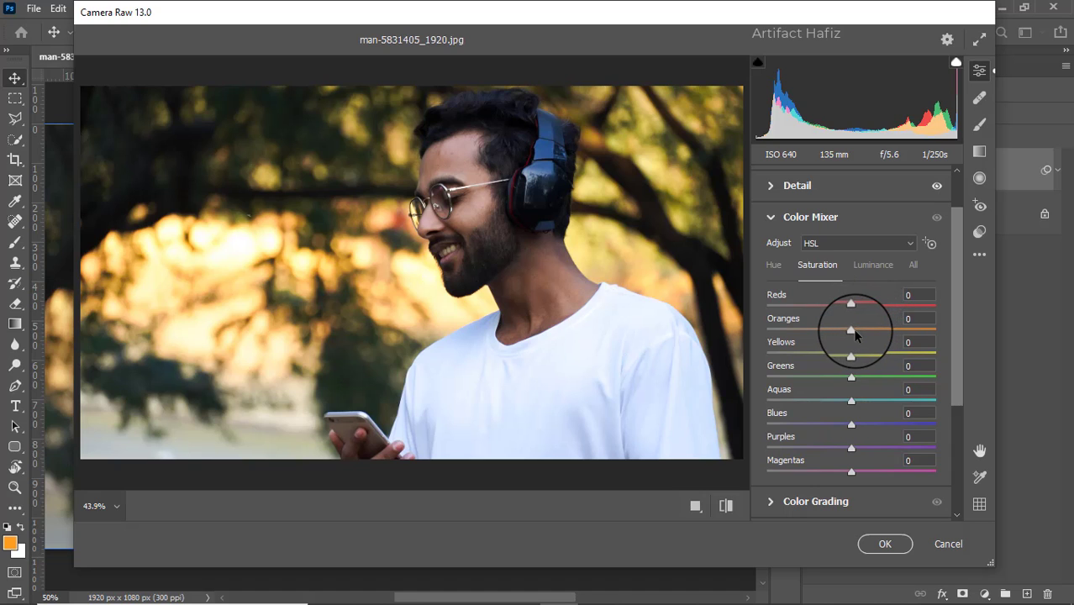
pyautogui.moveTo(853, 330)
pyautogui.mouseDown()
pyautogui.moveTo(860, 345)
pyautogui.moveTo(754, 359)
pyautogui.moveTo(788, 360)
pyautogui.mouseUp()
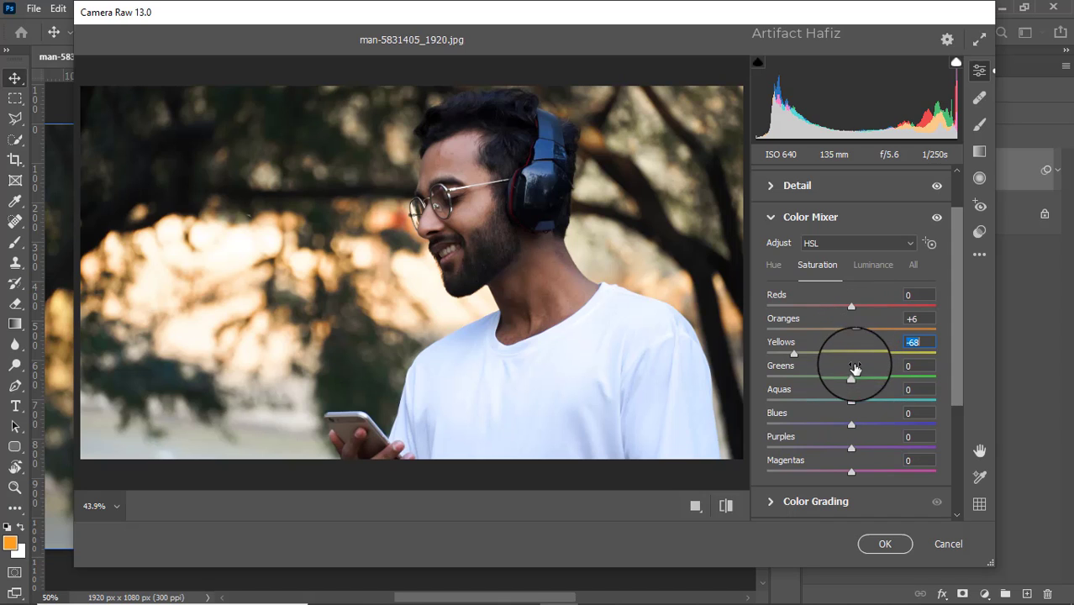
pyautogui.moveTo(851, 375); pyautogui.dragTo(804, 375)
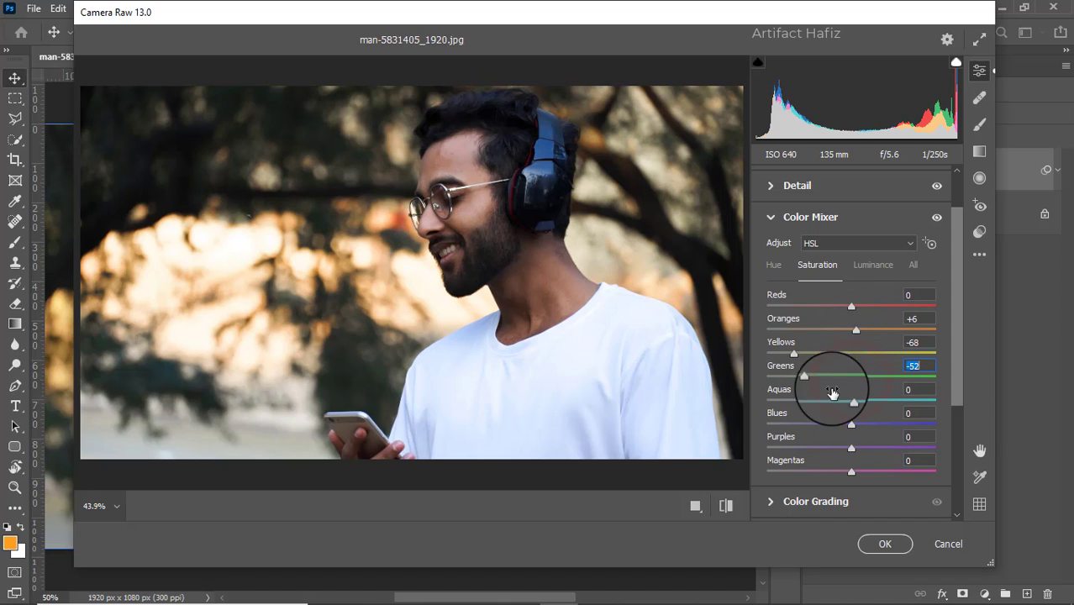
pyautogui.moveTo(853, 401)
pyautogui.mouseDown()
pyautogui.moveTo(816, 402)
pyautogui.moveTo(822, 425)
pyautogui.mouseUp()
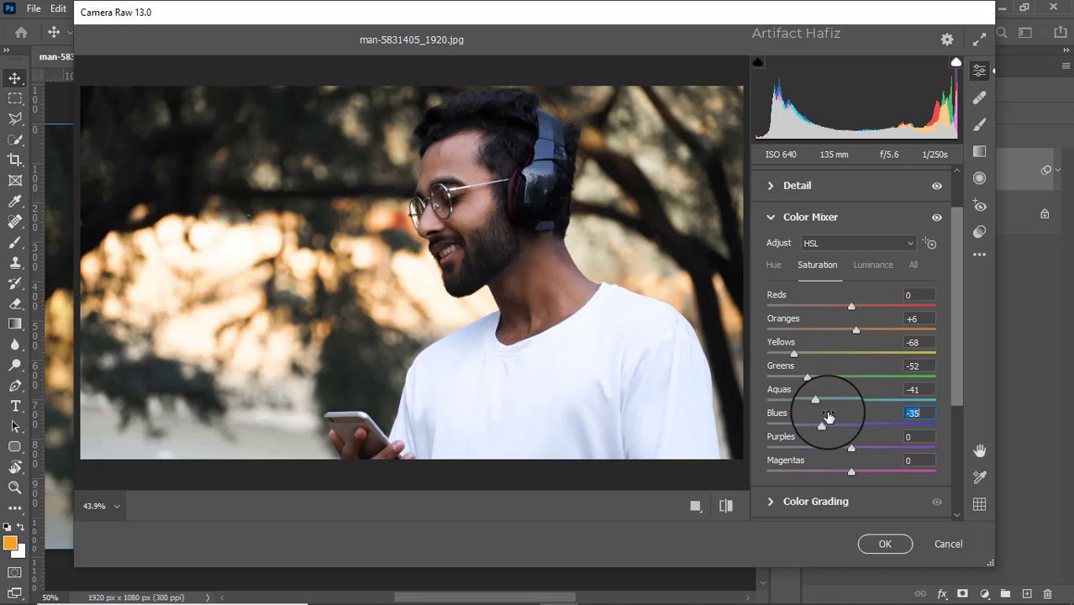
# Raise Color Mixer luminance for Oranges to +10 and Reds to +11
pyautogui.click(870, 265)
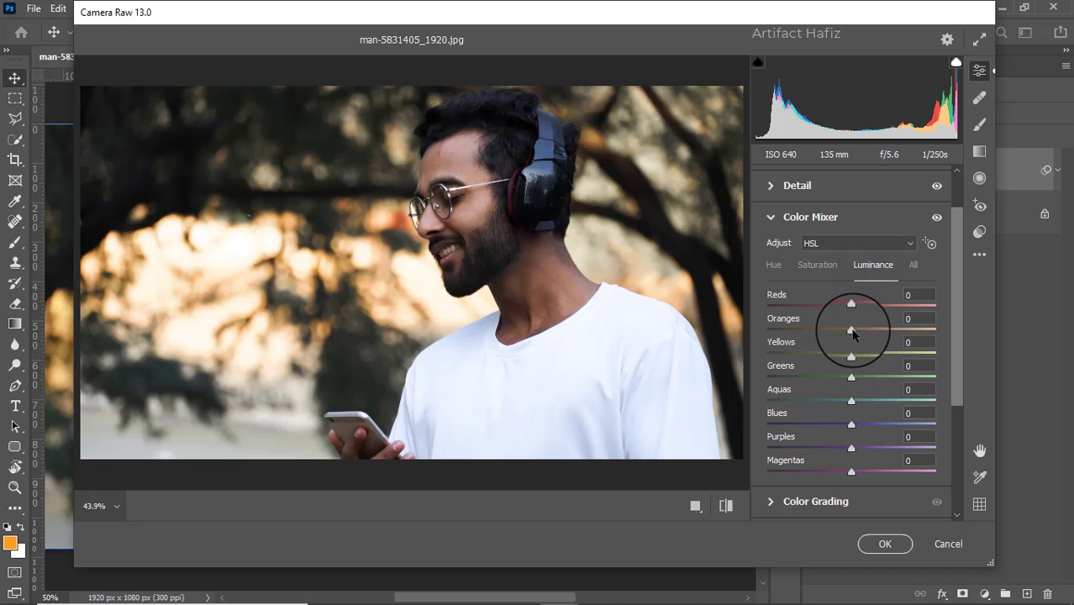
pyautogui.moveTo(851, 329)
pyautogui.mouseDown()
pyautogui.moveTo(877, 329)
pyautogui.moveTo(861, 336)
pyautogui.mouseUp()
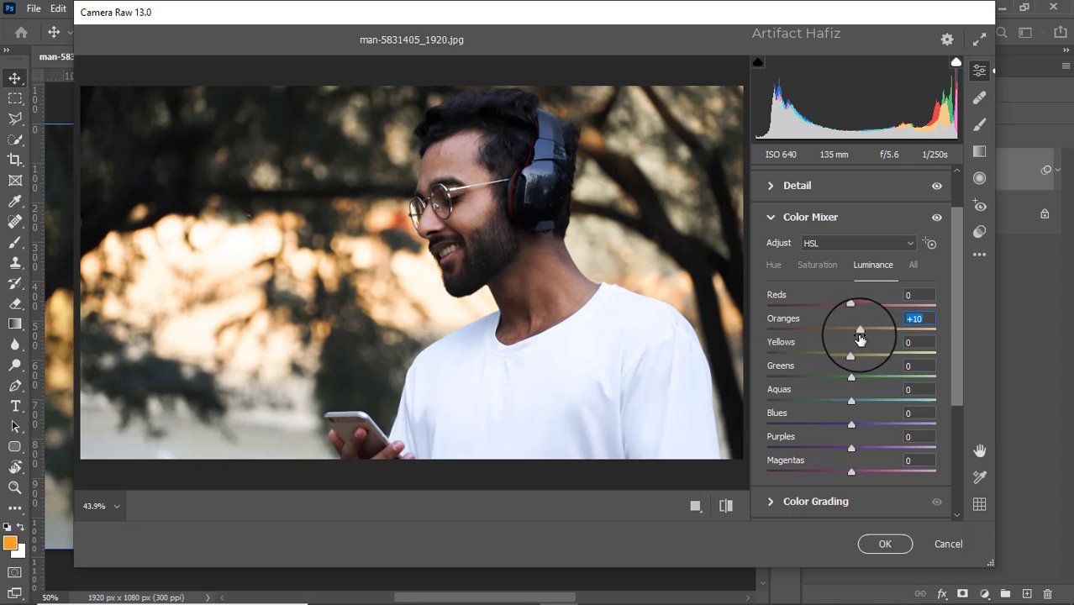
pyautogui.moveTo(851, 305)
pyautogui.mouseDown()
pyautogui.moveTo(892, 311)
pyautogui.moveTo(834, 306)
pyautogui.moveTo(884, 309)
pyautogui.moveTo(836, 317)
pyautogui.moveTo(857, 315)
pyautogui.mouseUp()
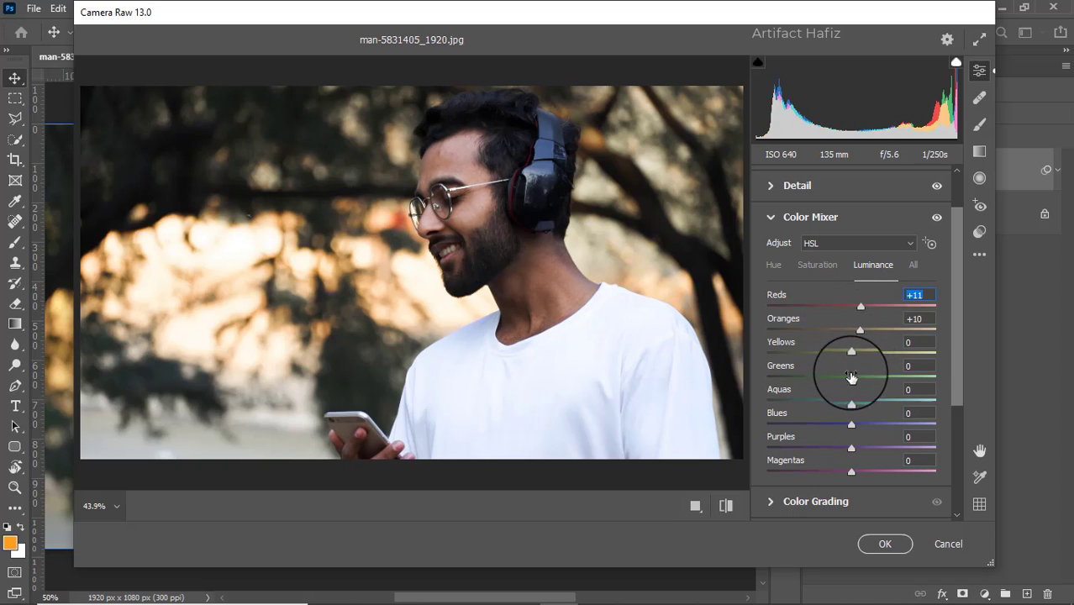
# Shift Color Mixer hue for Greens to -16 and Yellows to -15, and expand Color Grading
pyautogui.click(774, 266)
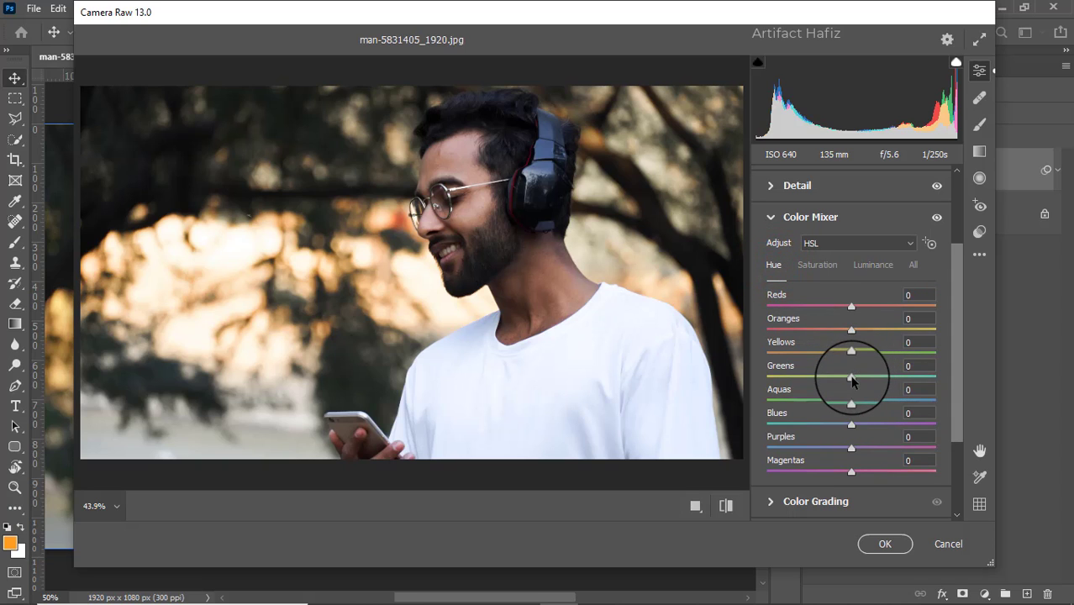
pyautogui.moveTo(851, 377)
pyautogui.mouseDown()
pyautogui.moveTo(804, 378)
pyautogui.moveTo(837, 392)
pyautogui.mouseUp()
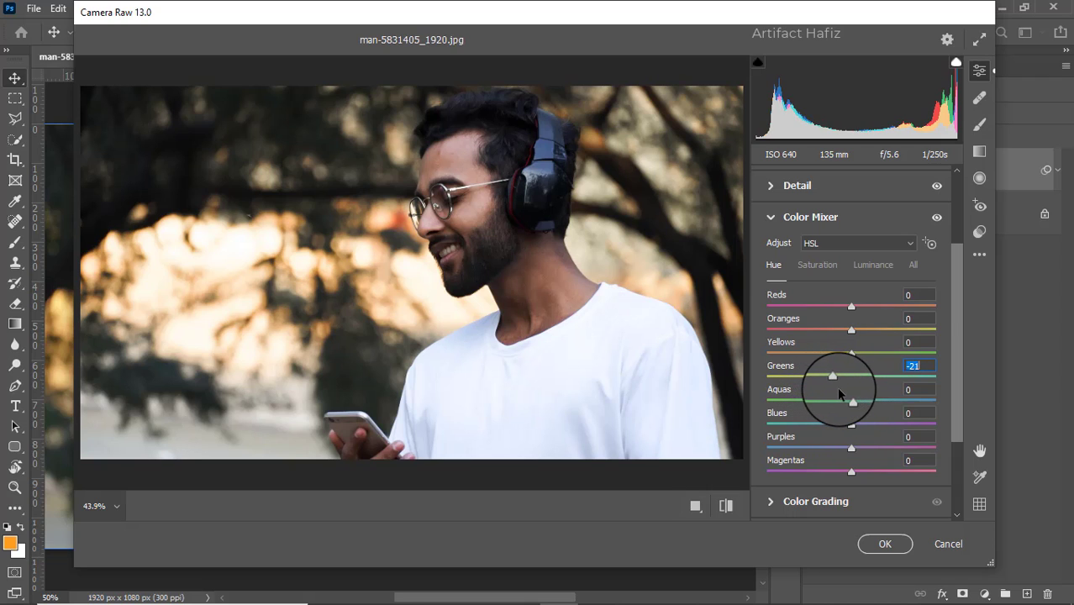
pyautogui.moveTo(851, 353); pyautogui.dragTo(797, 356)
pyautogui.moveTo(889, 358)
pyautogui.mouseDown()
pyautogui.moveTo(814, 358)
pyautogui.moveTo(839, 371)
pyautogui.mouseUp()
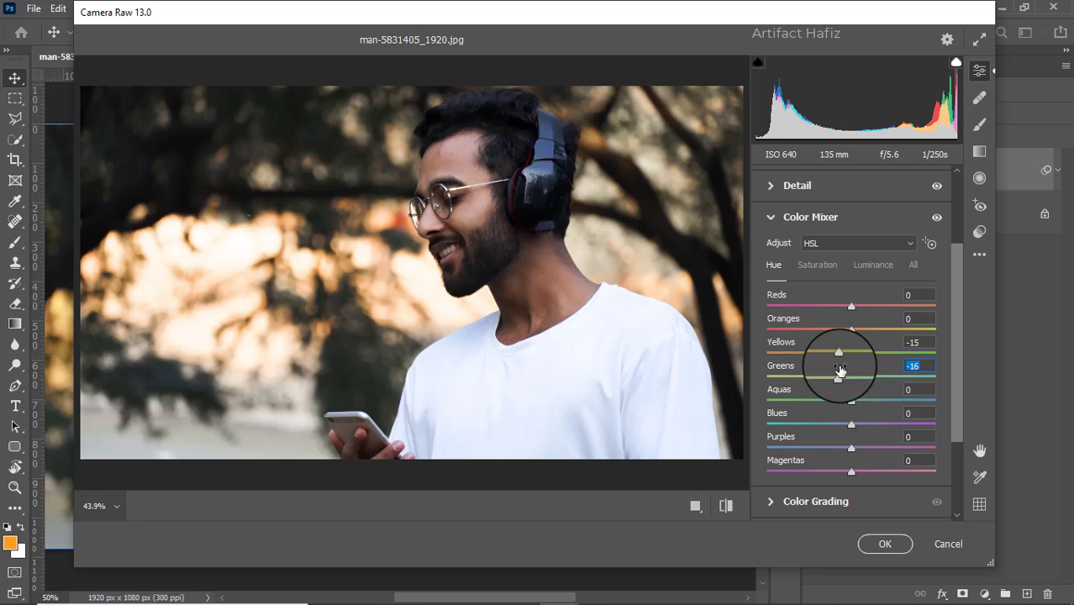
pyautogui.scroll(-1, 849, 376)
pyautogui.scroll(-2, 847, 378)
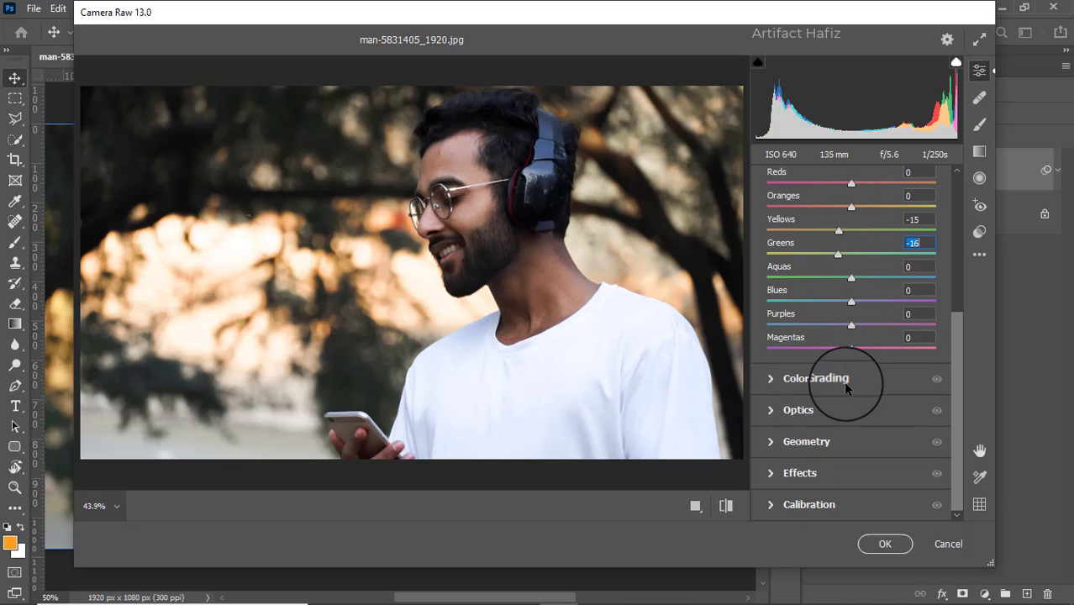
pyautogui.click(788, 379)
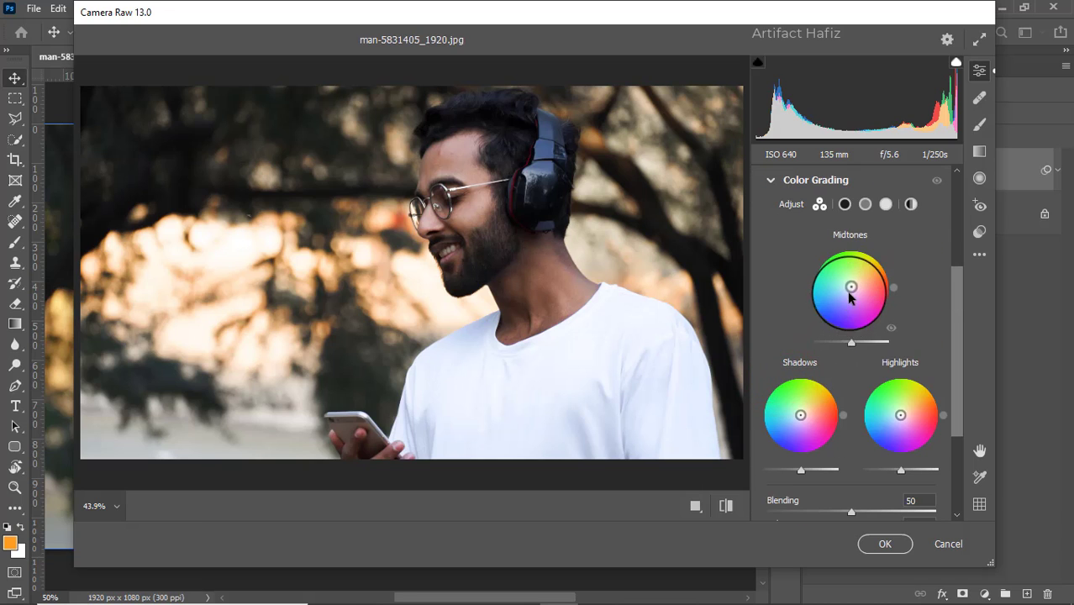
# Tint Color Grading midtones H103 S15, shadows H284 S9 and highlights H69 S39
pyautogui.moveTo(850, 298)
pyautogui.mouseDown()
pyautogui.moveTo(858, 278)
pyautogui.moveTo(893, 291)
pyautogui.moveTo(838, 234)
pyautogui.moveTo(849, 283)
pyautogui.mouseUp()
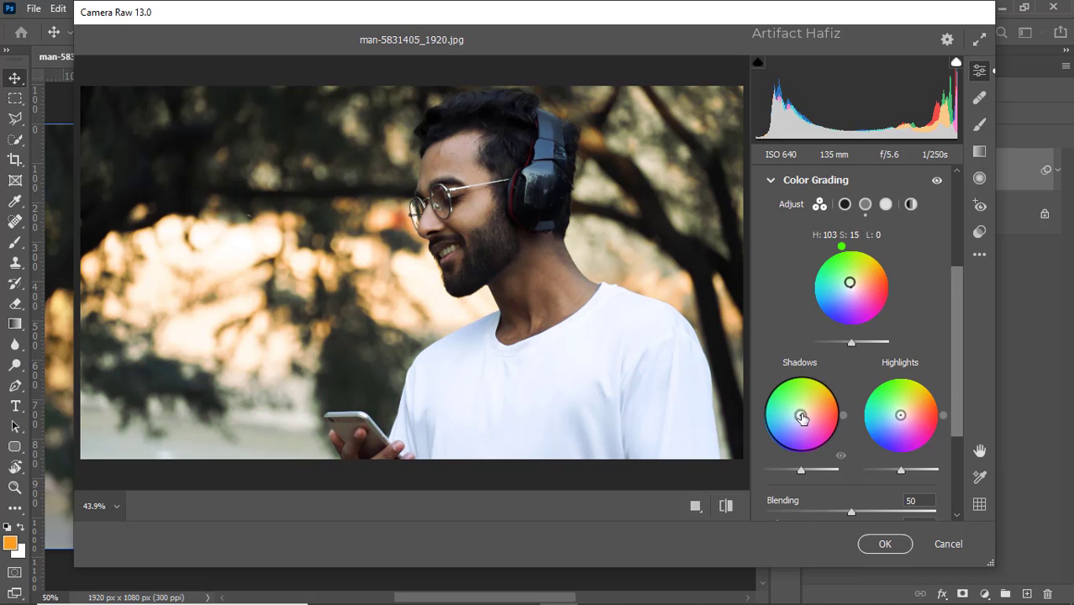
pyautogui.moveTo(802, 418); pyautogui.dragTo(802, 426)
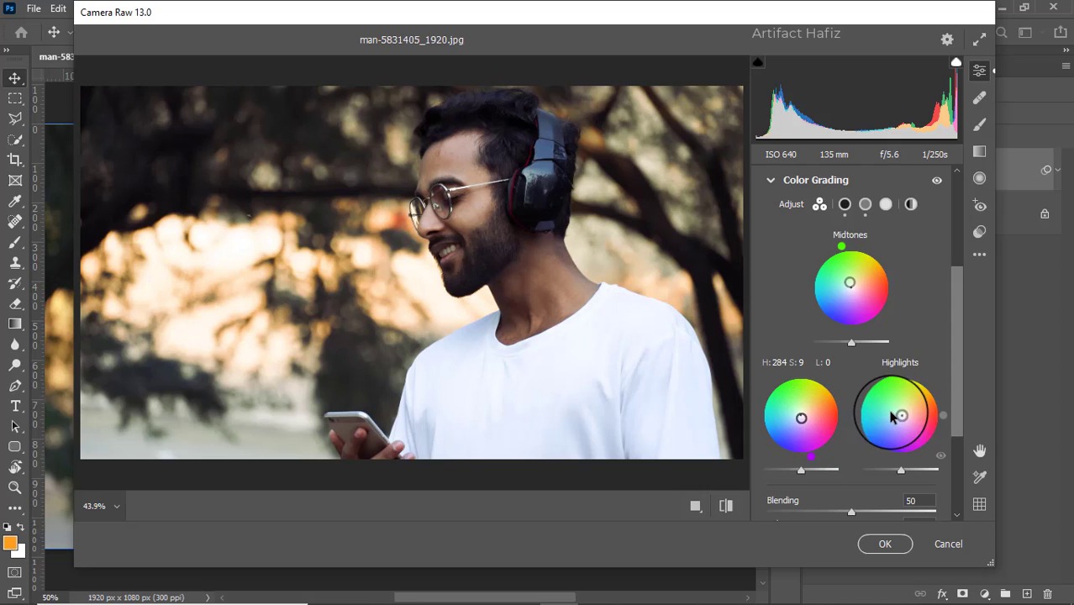
pyautogui.moveTo(902, 405); pyautogui.dragTo(905, 403)
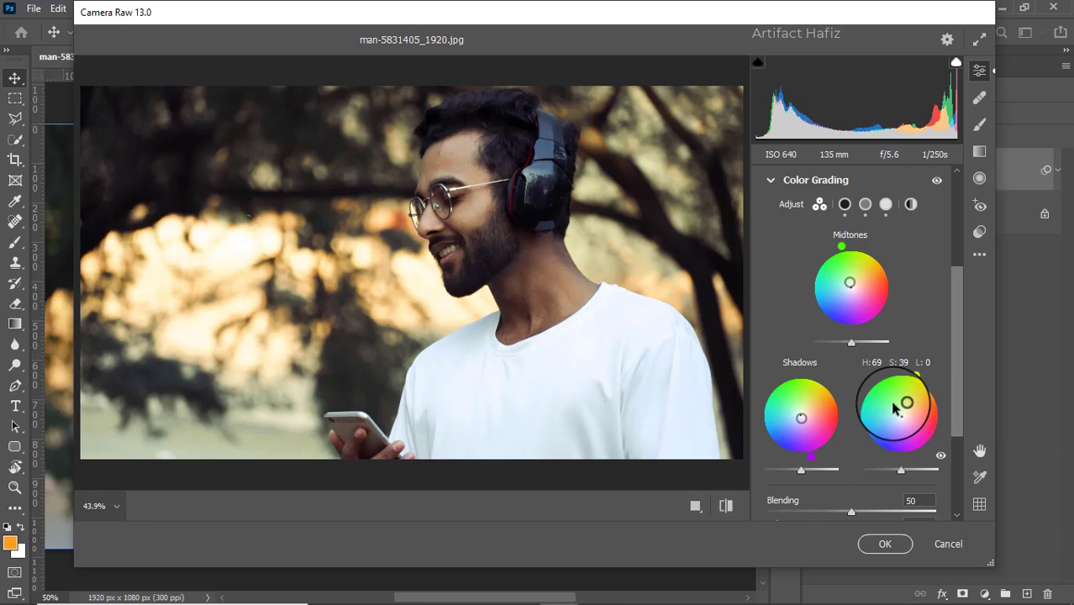
pyautogui.scroll(-1, 883, 375)
pyautogui.scroll(-3, 882, 376)
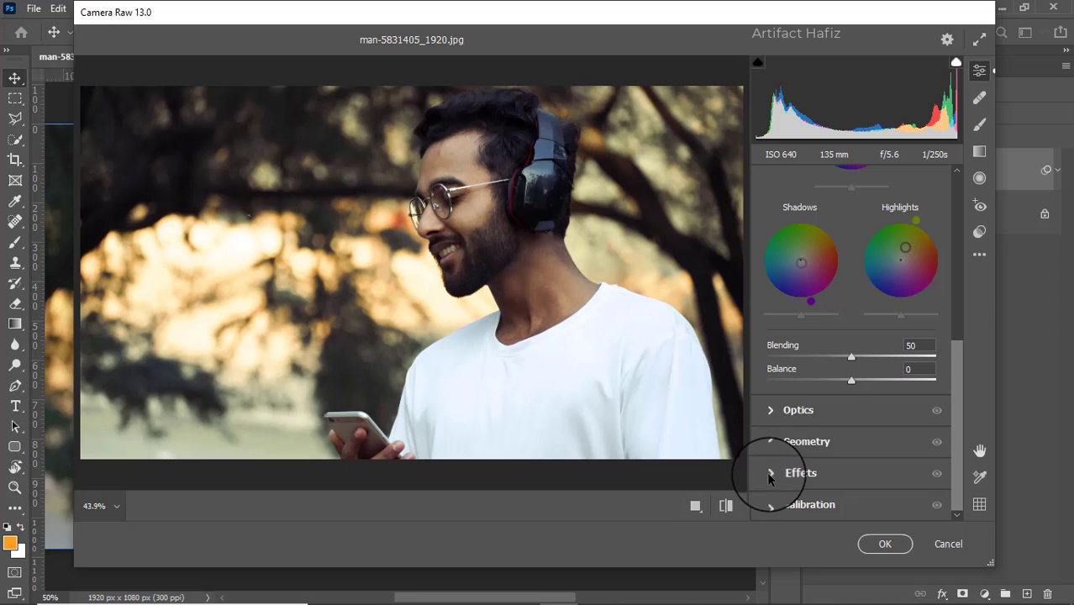
# Set Calibration Red, Green, Blue primary saturation to +3, +5, +4 and apply Camera Raw
pyautogui.click(768, 504)
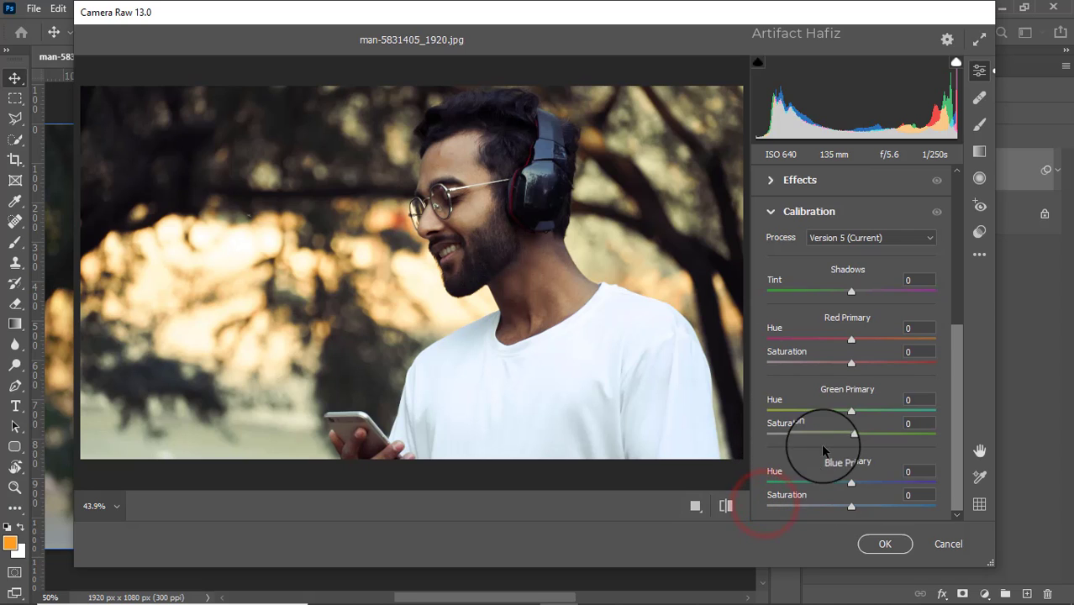
pyautogui.click(851, 364)
pyautogui.moveTo(851, 363); pyautogui.dragTo(854, 363)
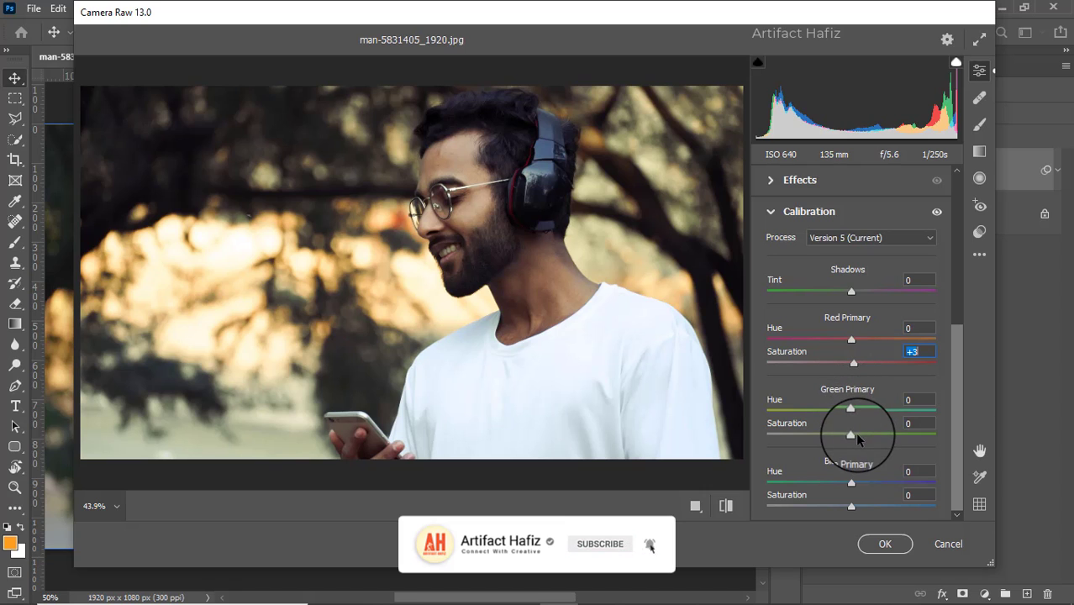
pyautogui.moveTo(853, 436); pyautogui.dragTo(856, 436)
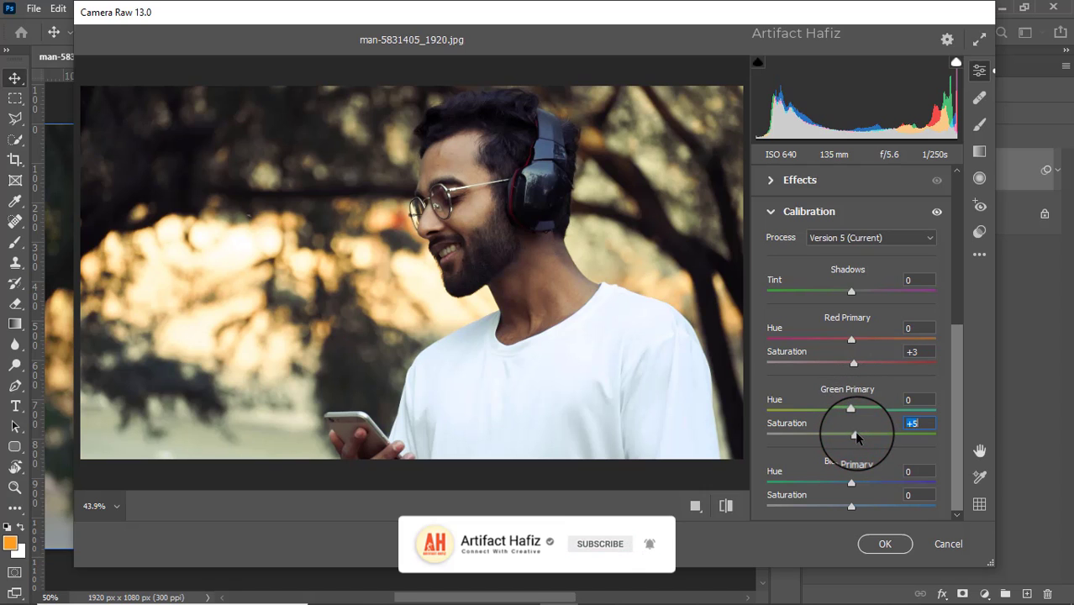
pyautogui.moveTo(850, 506); pyautogui.dragTo(851, 506)
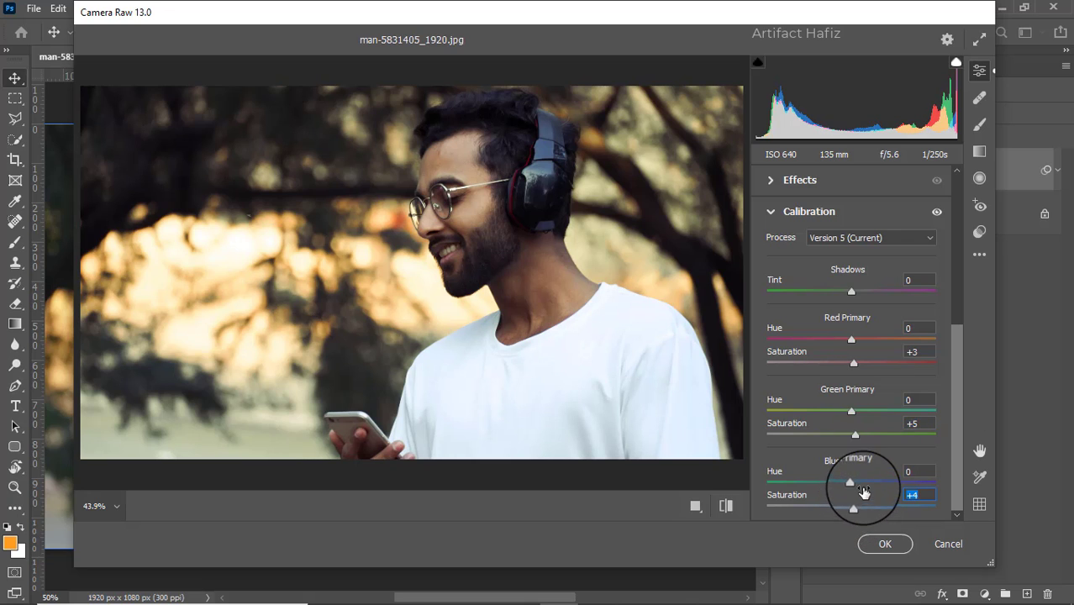
pyautogui.click(879, 544)
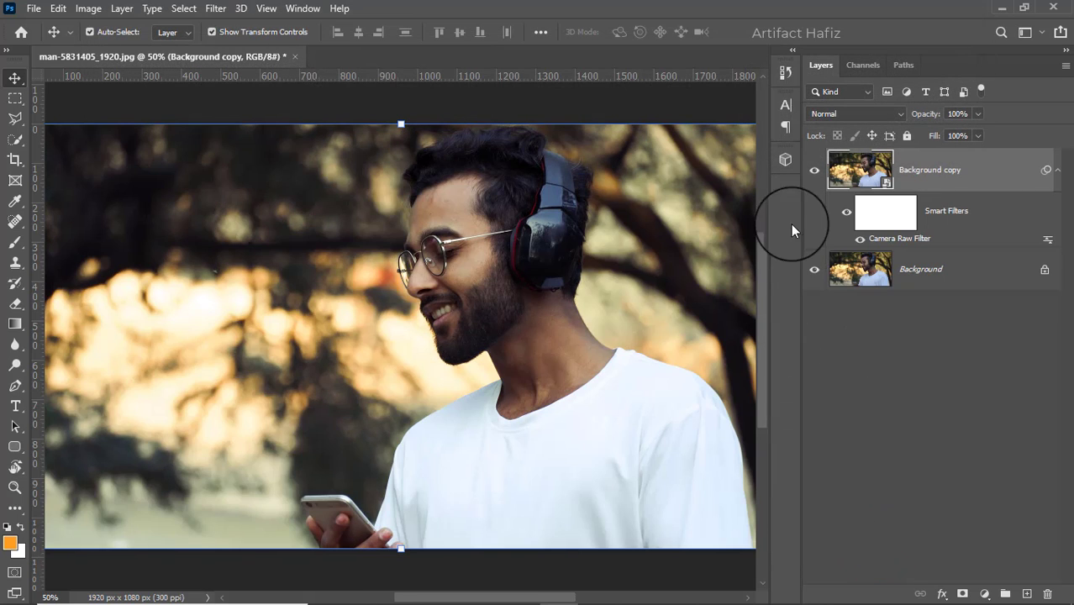
# Compare against the original, then add a Brightness/Contrast 1 layer with Brightness -34
pyautogui.click(815, 174)
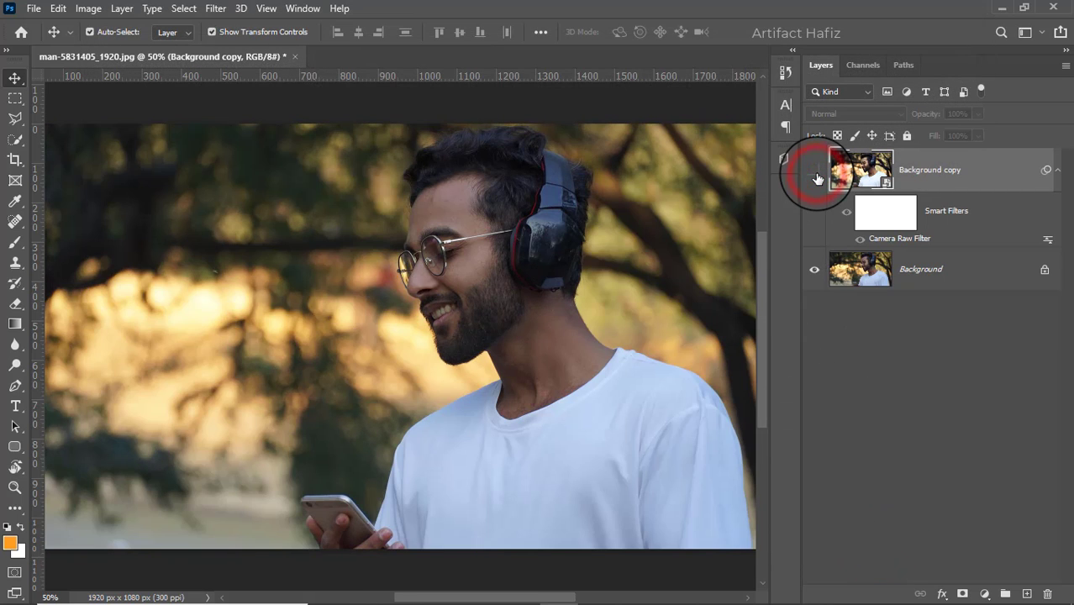
pyautogui.click(815, 172)
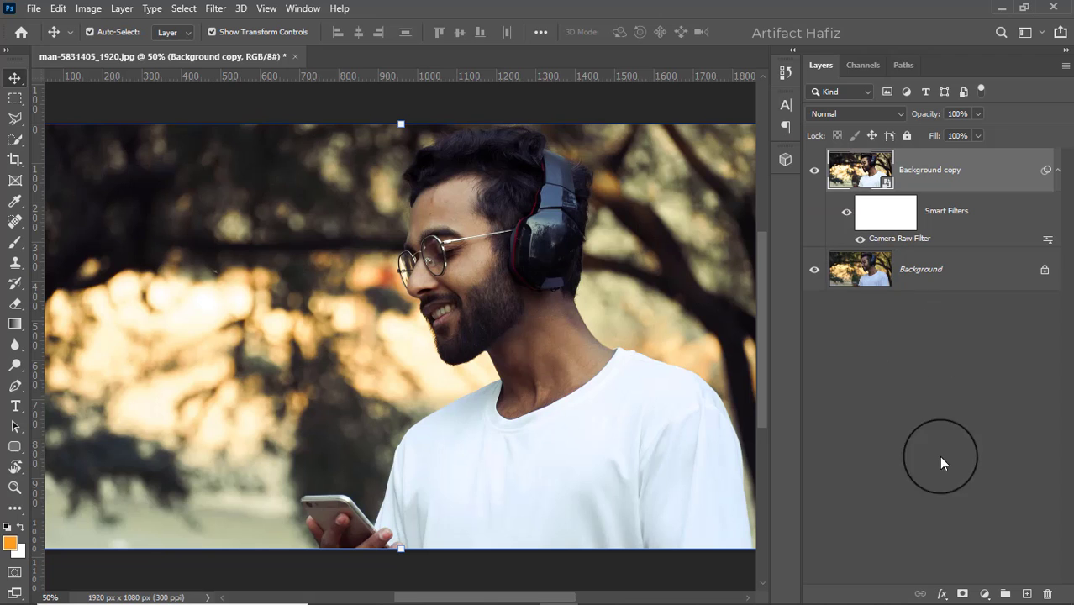
pyautogui.click(984, 594)
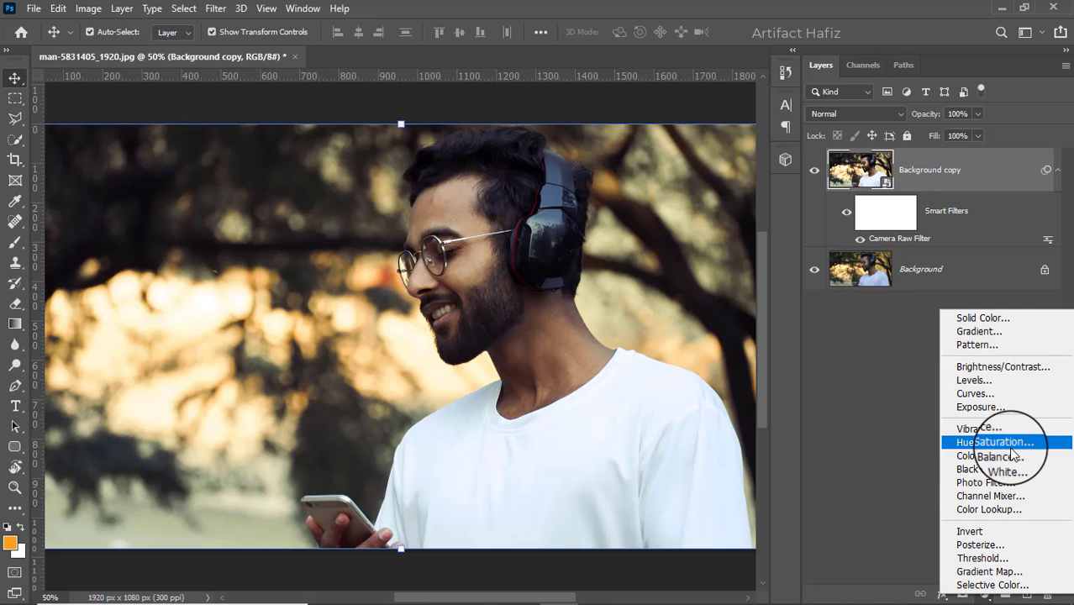
pyautogui.click(968, 366)
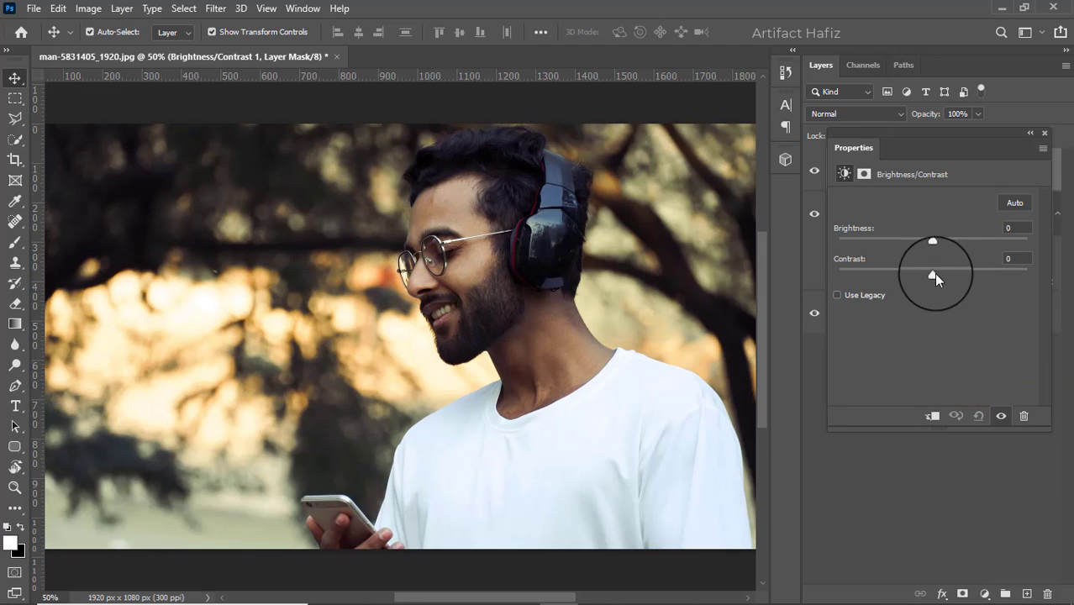
pyautogui.moveTo(931, 245)
pyautogui.mouseDown()
pyautogui.moveTo(900, 250)
pyautogui.moveTo(912, 252)
pyautogui.mouseUp()
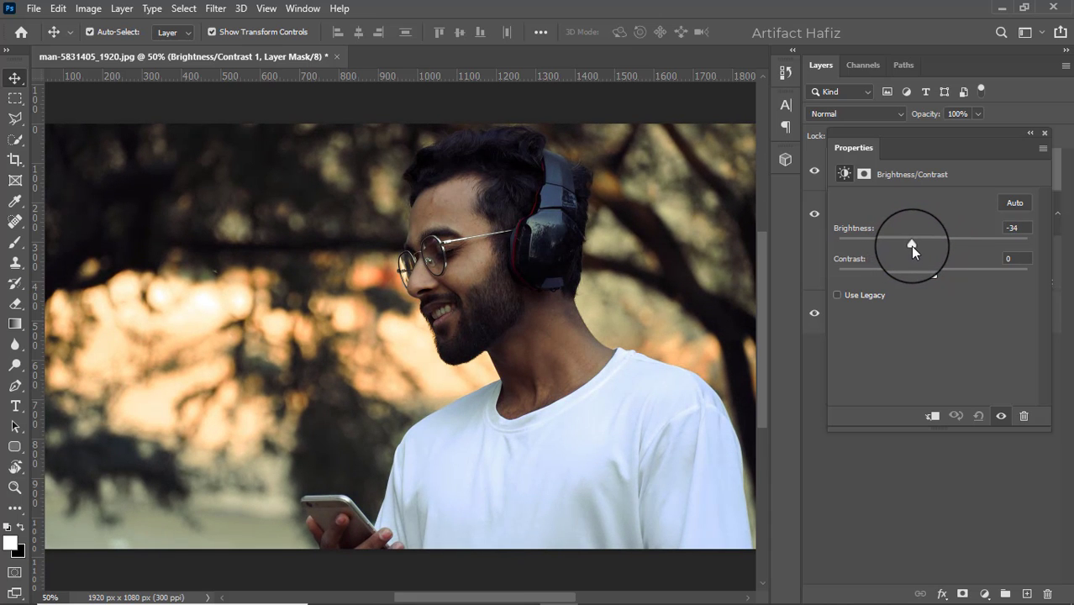
pyautogui.click(1044, 135)
# Add a Curves 1 adjustment layer with a two-point RGB curve lifting the highlights
pyautogui.click(984, 593)
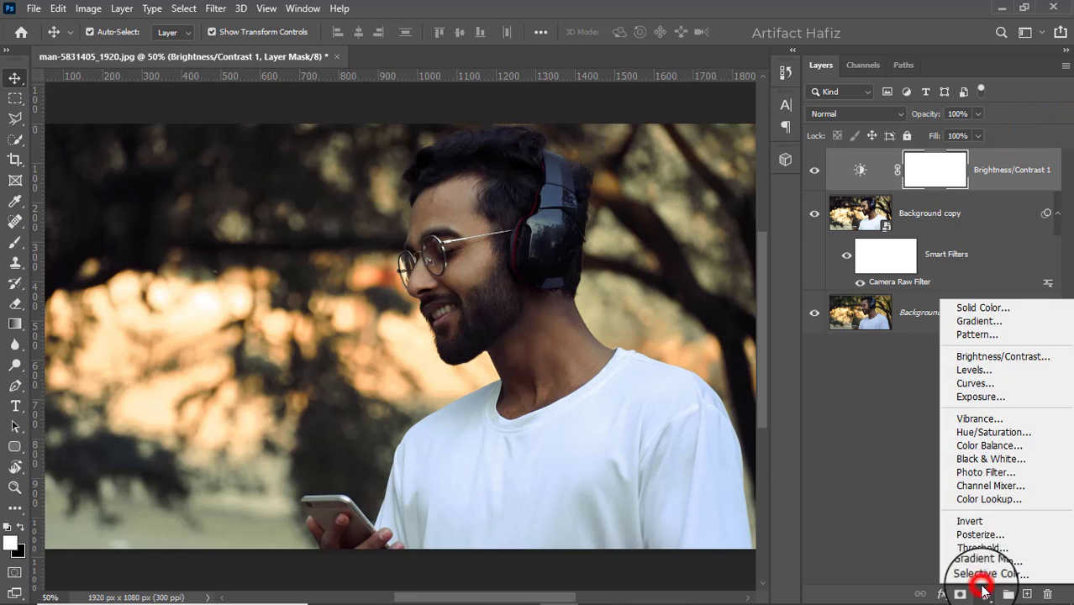
pyautogui.click(976, 383)
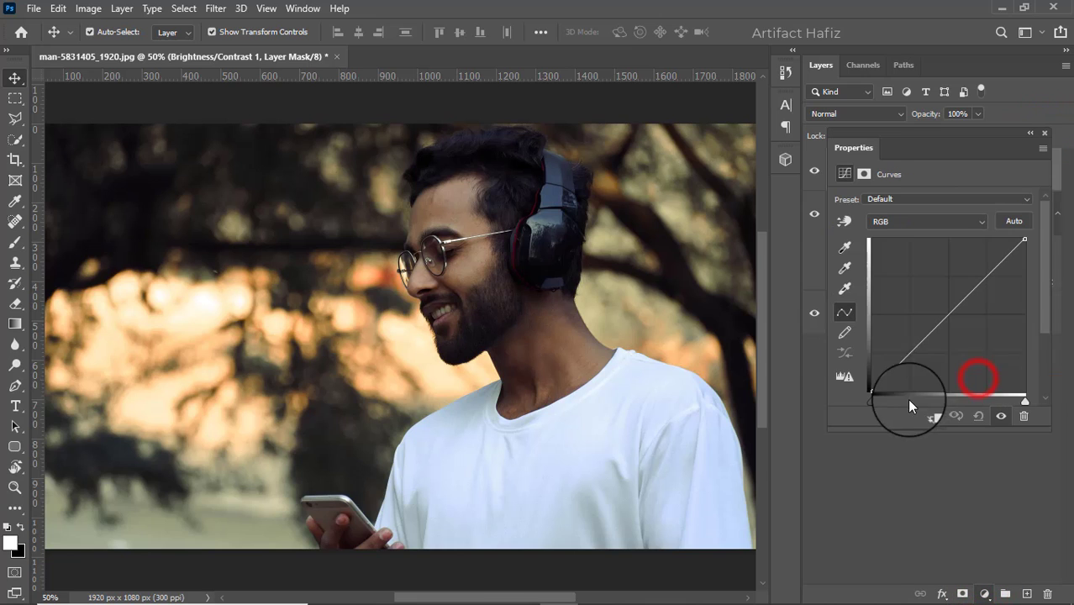
pyautogui.click(911, 352)
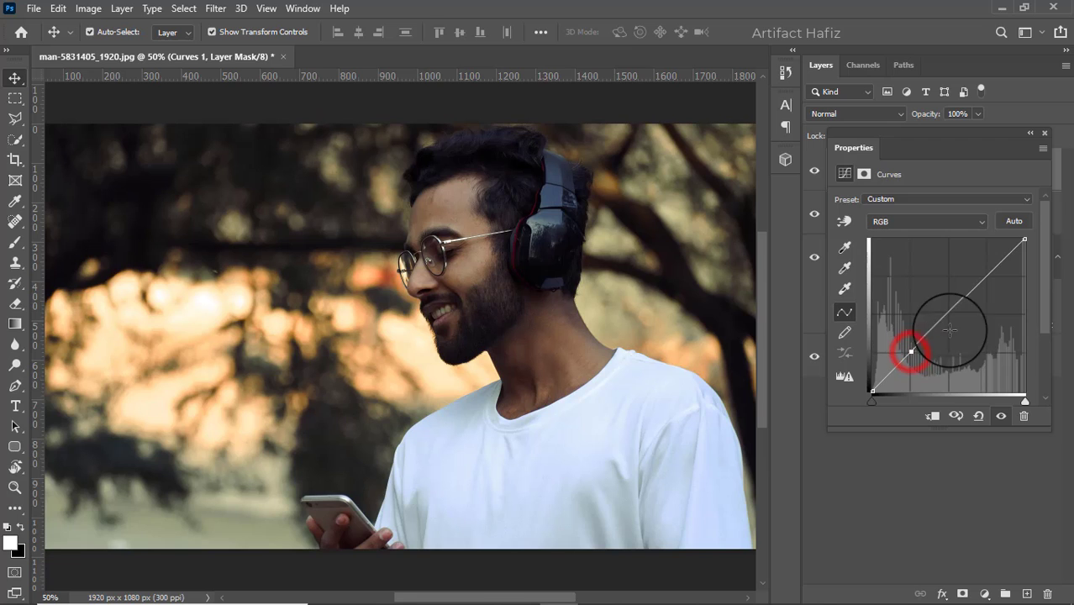
pyautogui.click(984, 272)
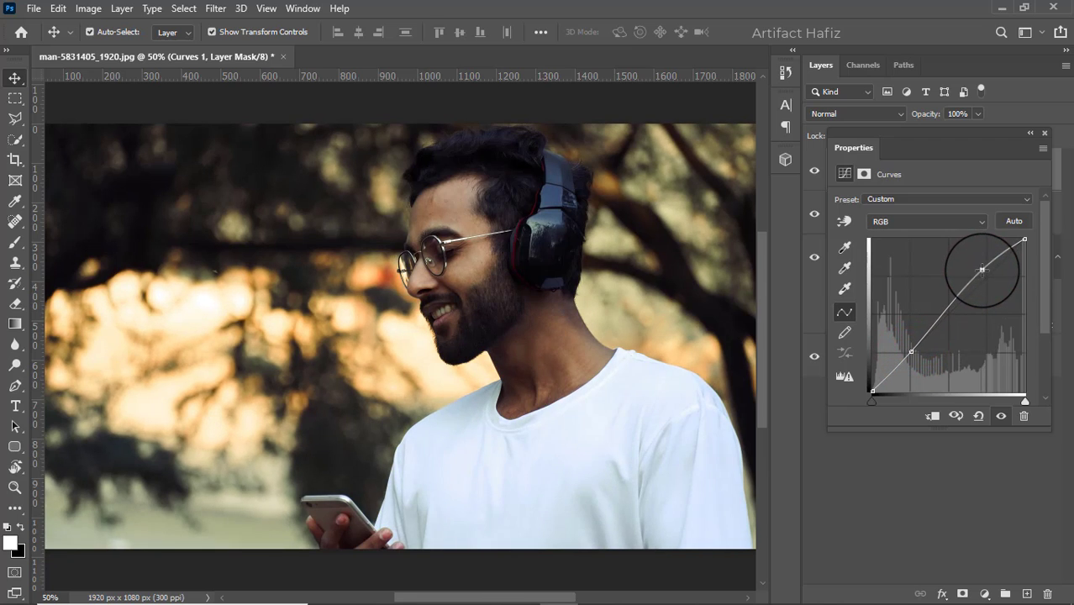
pyautogui.click(1042, 134)
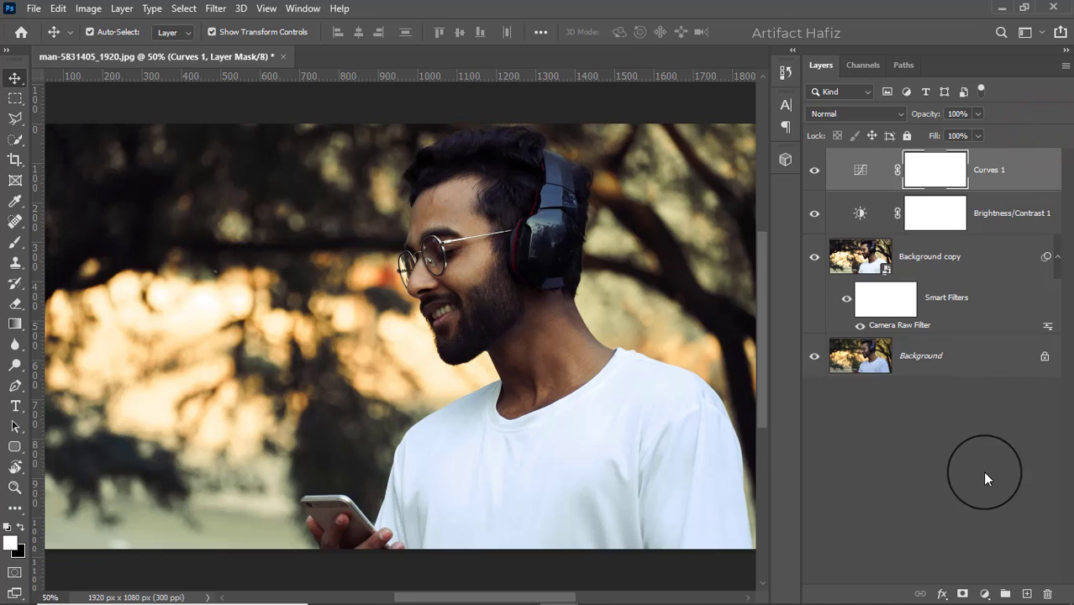
pyautogui.click(985, 593)
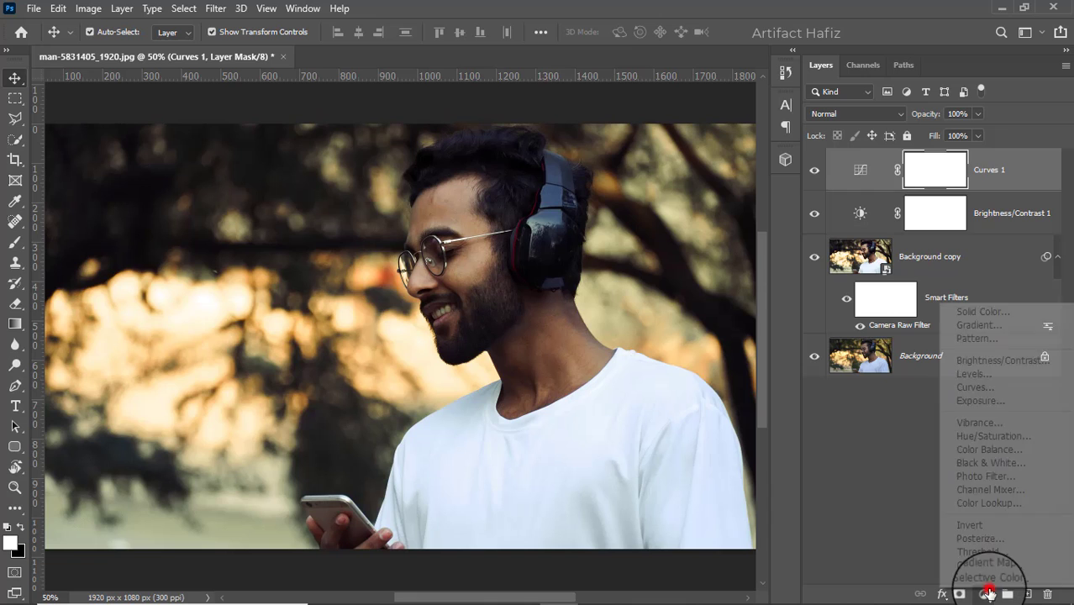
# Add a Color Lookup layer using the Fuji F125 Kodak 2395 LUT at 10% opacity
pyautogui.click(994, 502)
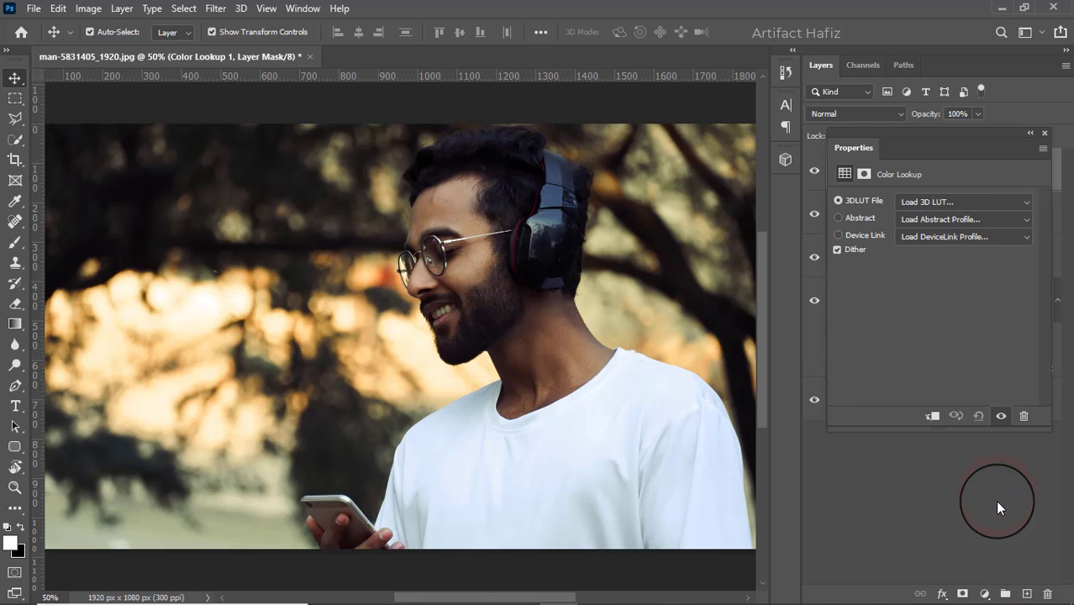
pyautogui.click(914, 195)
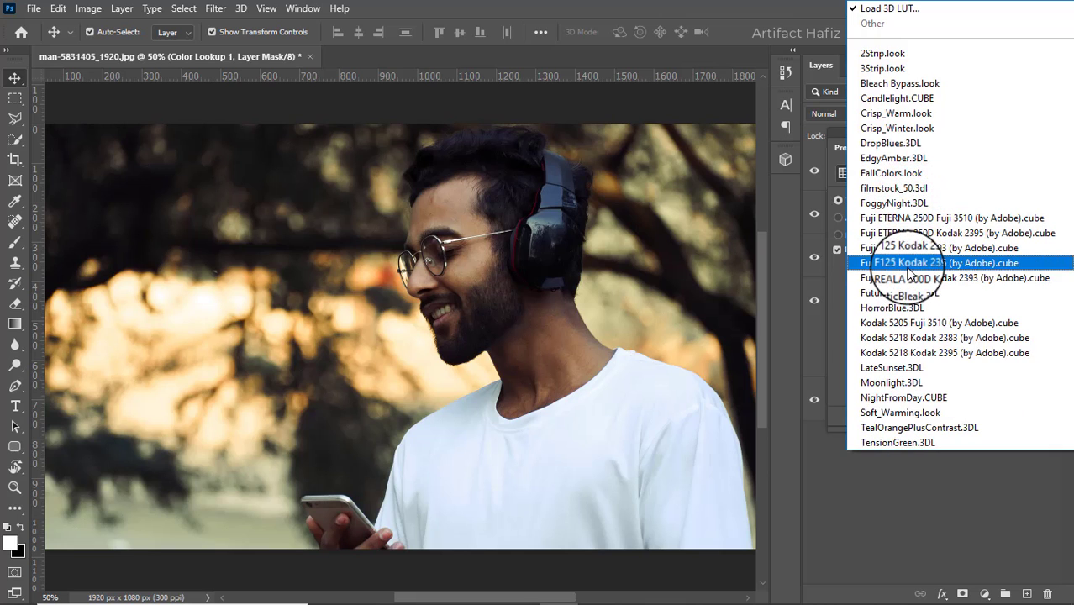
pyautogui.click(904, 266)
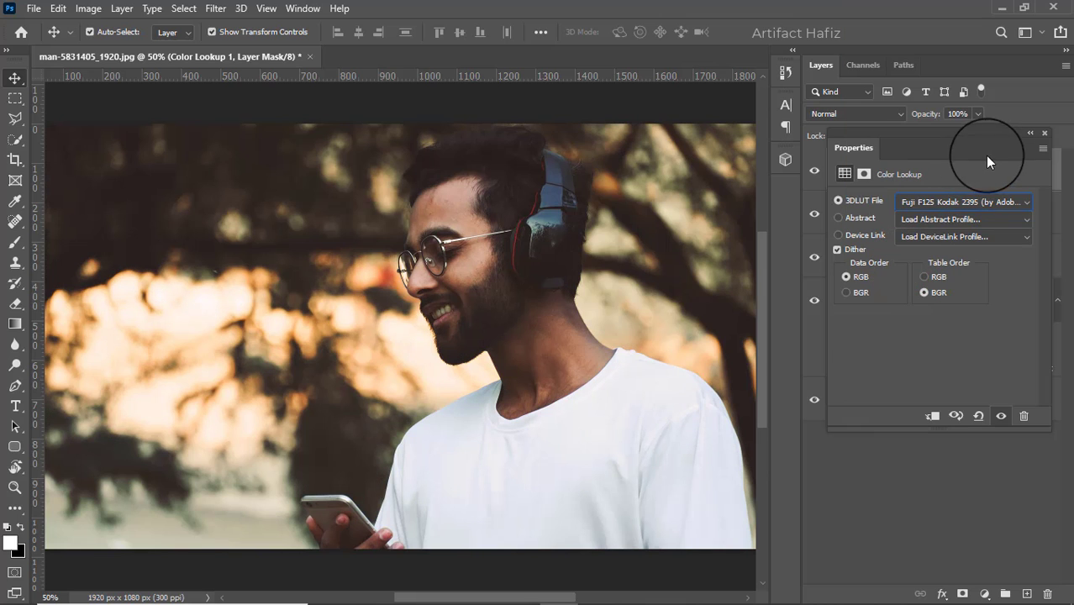
pyautogui.click(1044, 132)
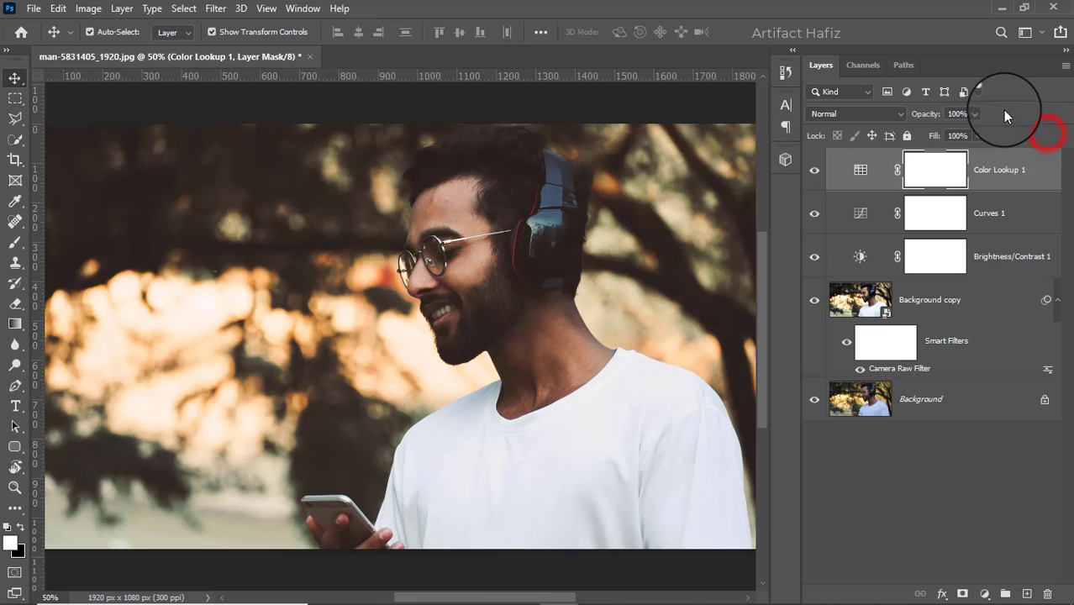
pyautogui.moveTo(977, 114); pyautogui.dragTo(913, 134)
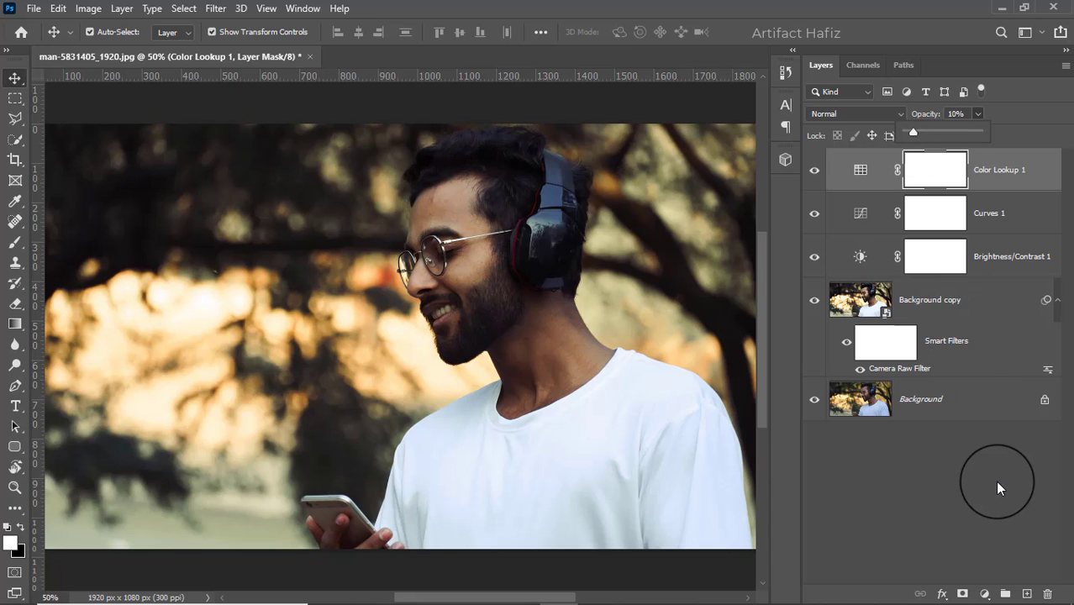
pyautogui.click(984, 593)
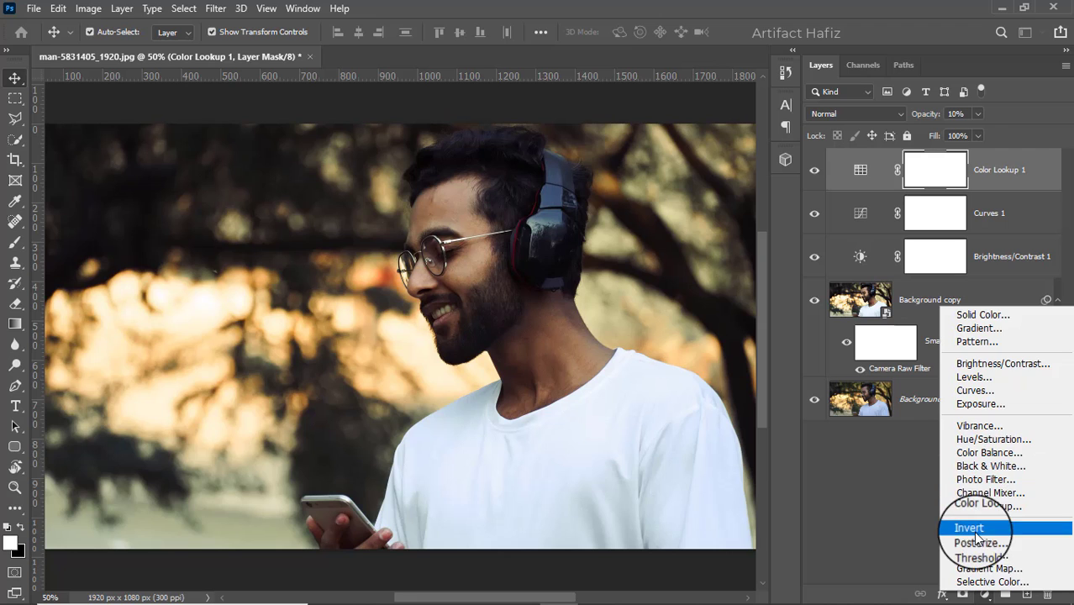
# Add a Selective Color layer and set its Reds to Cyan −7, Magenta −6, Yellow +3
pyautogui.click(991, 581)
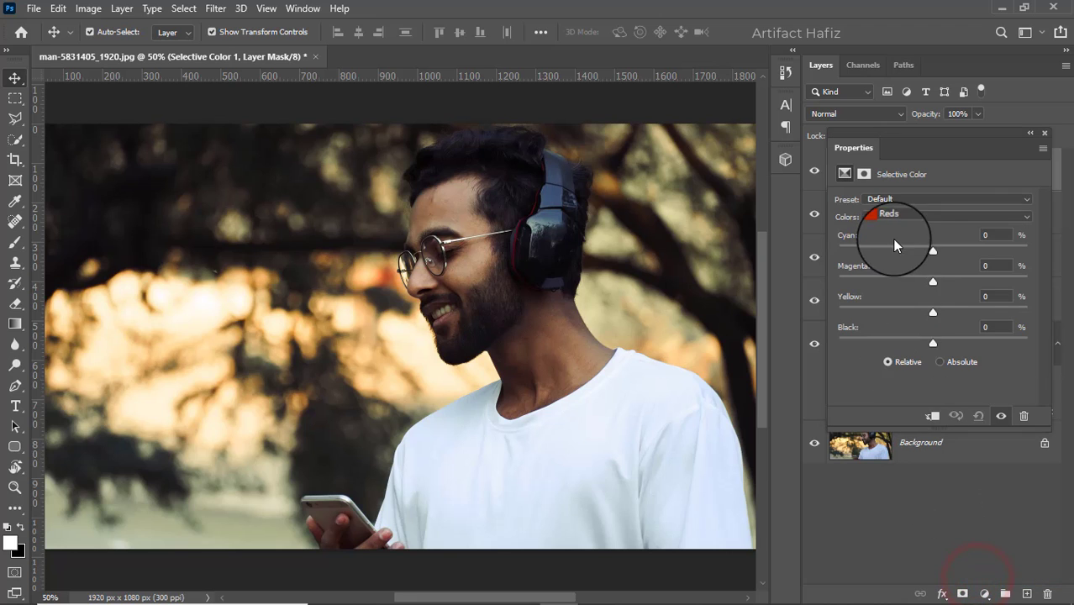
pyautogui.click(889, 217)
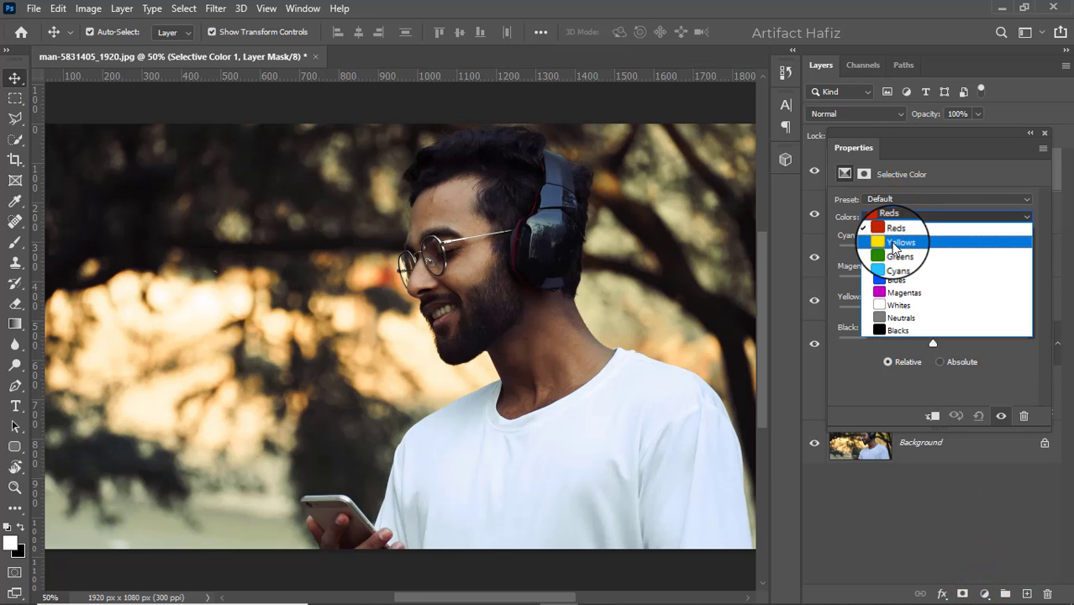
pyautogui.click(893, 228)
pyautogui.moveTo(932, 250); pyautogui.dragTo(910, 252)
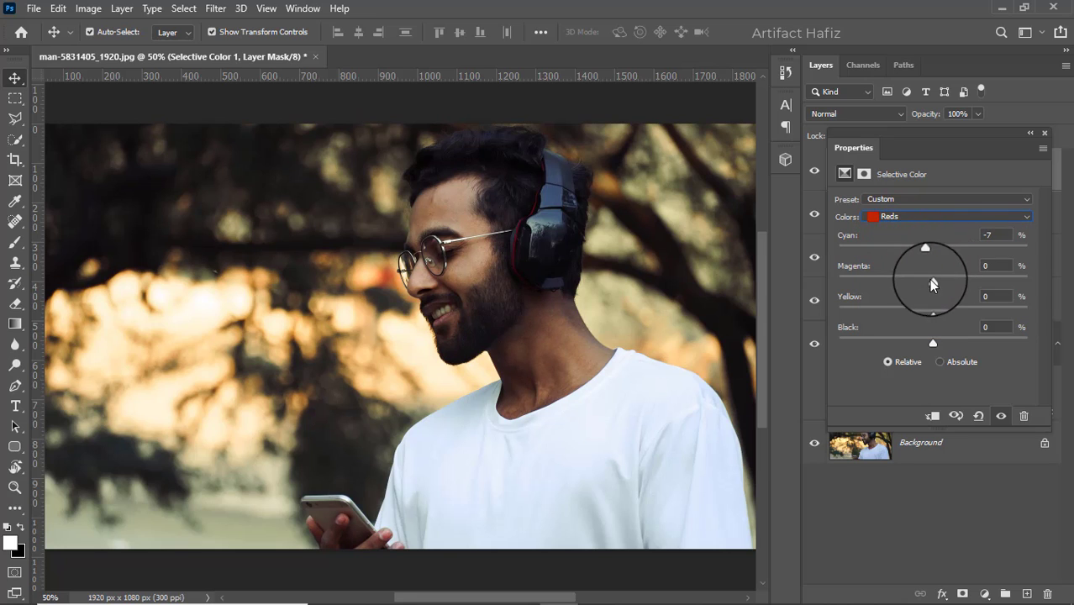
pyautogui.moveTo(931, 318); pyautogui.dragTo(939, 322)
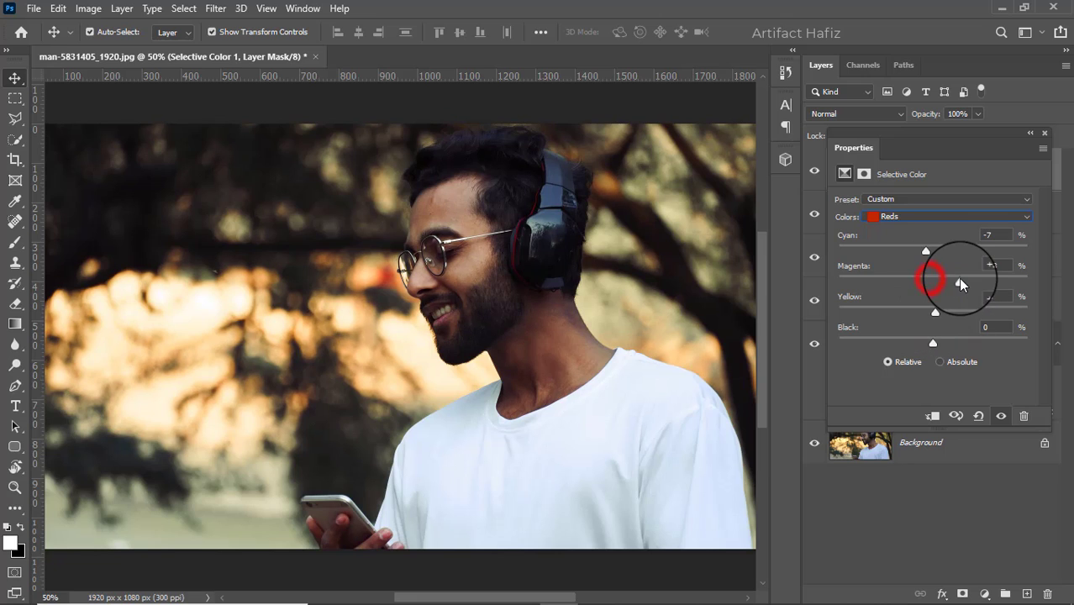
pyautogui.moveTo(960, 285); pyautogui.dragTo(928, 282)
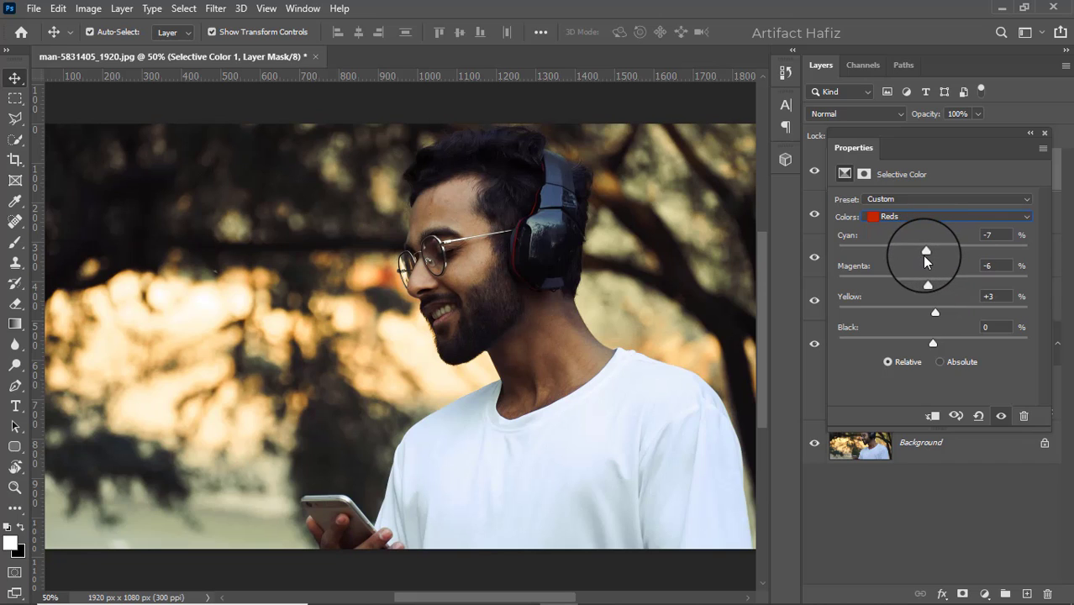
# Set the Selective Color Yellows to Cyan −11, Magenta +3, Yellow −19
pyautogui.click(926, 217)
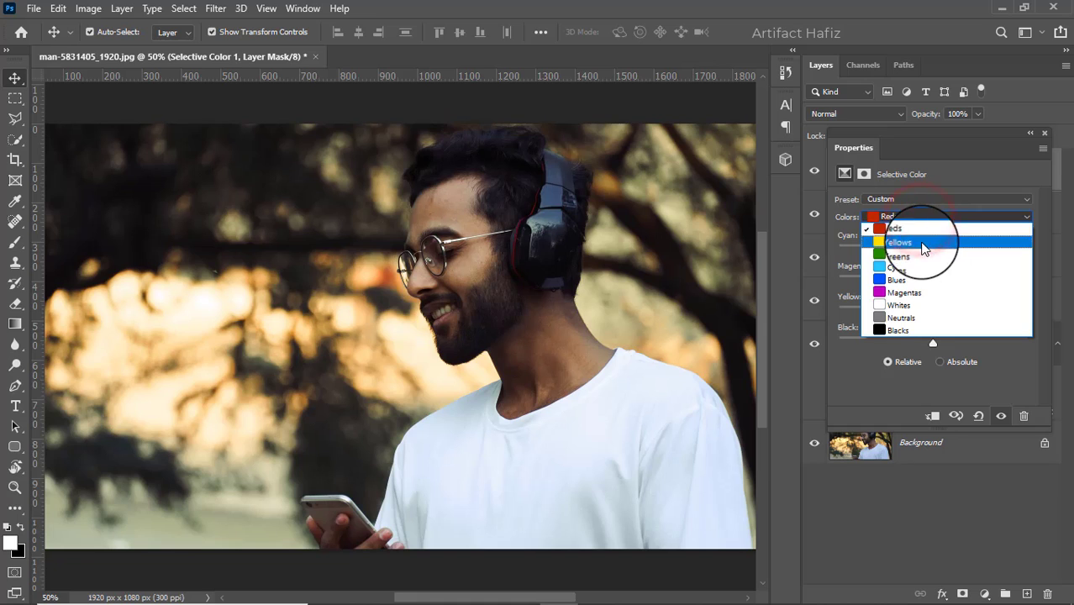
pyautogui.click(922, 243)
pyautogui.moveTo(933, 252)
pyautogui.mouseDown()
pyautogui.moveTo(914, 253)
pyautogui.moveTo(938, 280)
pyautogui.moveTo(927, 297)
pyautogui.moveTo(941, 304)
pyautogui.moveTo(931, 306)
pyautogui.moveTo(936, 280)
pyautogui.moveTo(928, 315)
pyautogui.moveTo(950, 312)
pyautogui.mouseUp()
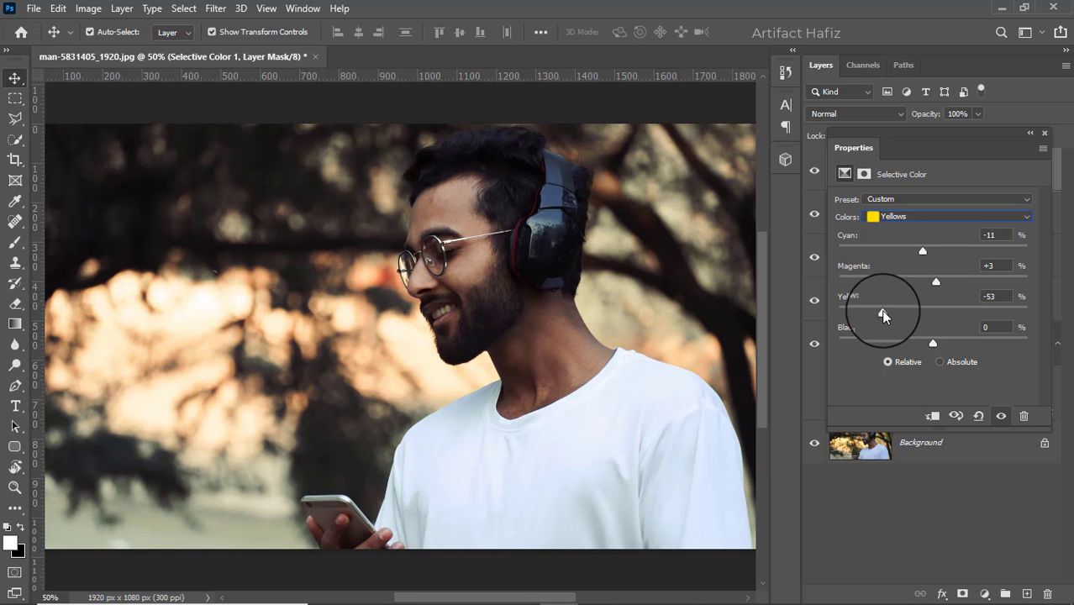
pyautogui.moveTo(948, 314)
pyautogui.mouseDown()
pyautogui.moveTo(891, 314)
pyautogui.moveTo(914, 314)
pyautogui.mouseUp()
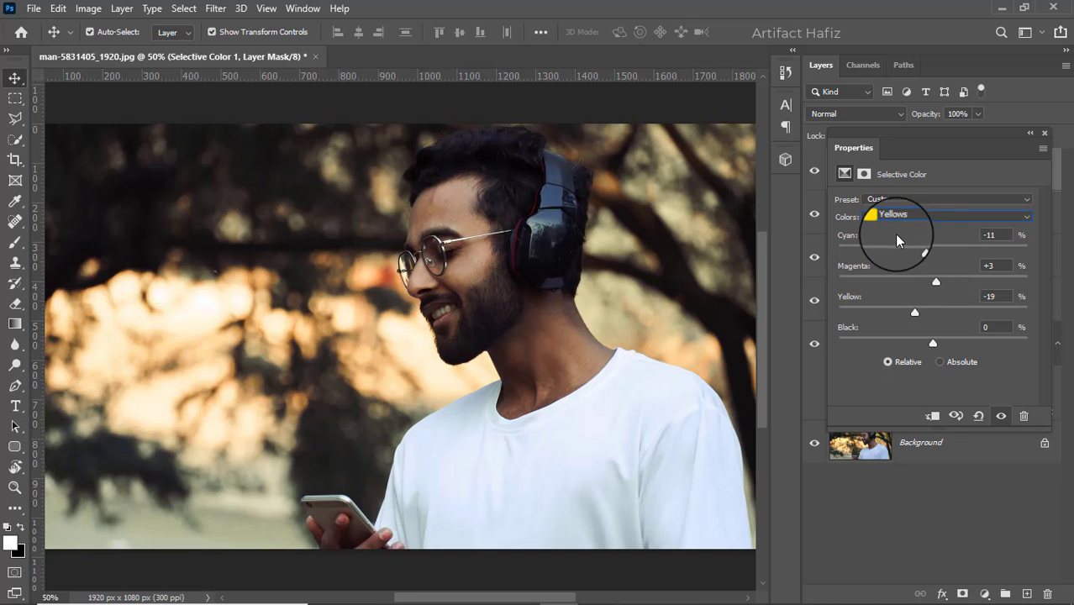
# Set Selective Color 1's Greens to Cyan −7 and Yellow +11, then close its properties
pyautogui.click(896, 219)
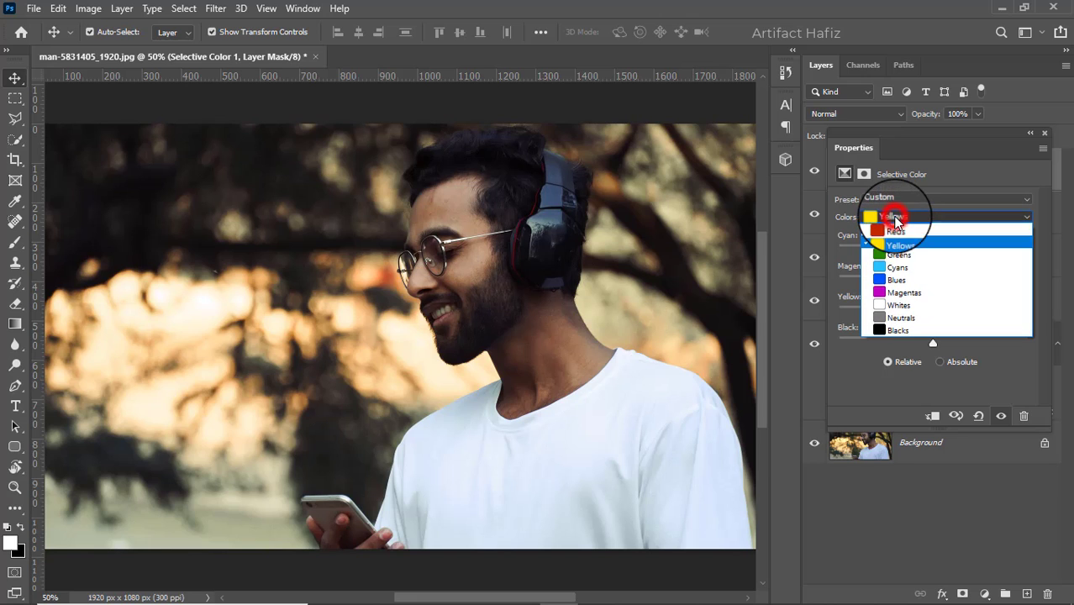
pyautogui.click(901, 259)
pyautogui.moveTo(960, 252)
pyautogui.mouseDown()
pyautogui.moveTo(880, 253)
pyautogui.moveTo(942, 254)
pyautogui.moveTo(893, 262)
pyautogui.moveTo(946, 271)
pyautogui.moveTo(858, 278)
pyautogui.moveTo(952, 272)
pyautogui.moveTo(892, 277)
pyautogui.moveTo(926, 270)
pyautogui.moveTo(931, 284)
pyautogui.moveTo(991, 283)
pyautogui.moveTo(915, 292)
pyautogui.moveTo(925, 288)
pyautogui.moveTo(933, 317)
pyautogui.moveTo(946, 312)
pyautogui.moveTo(930, 308)
pyautogui.moveTo(956, 312)
pyautogui.moveTo(943, 313)
pyautogui.mouseUp()
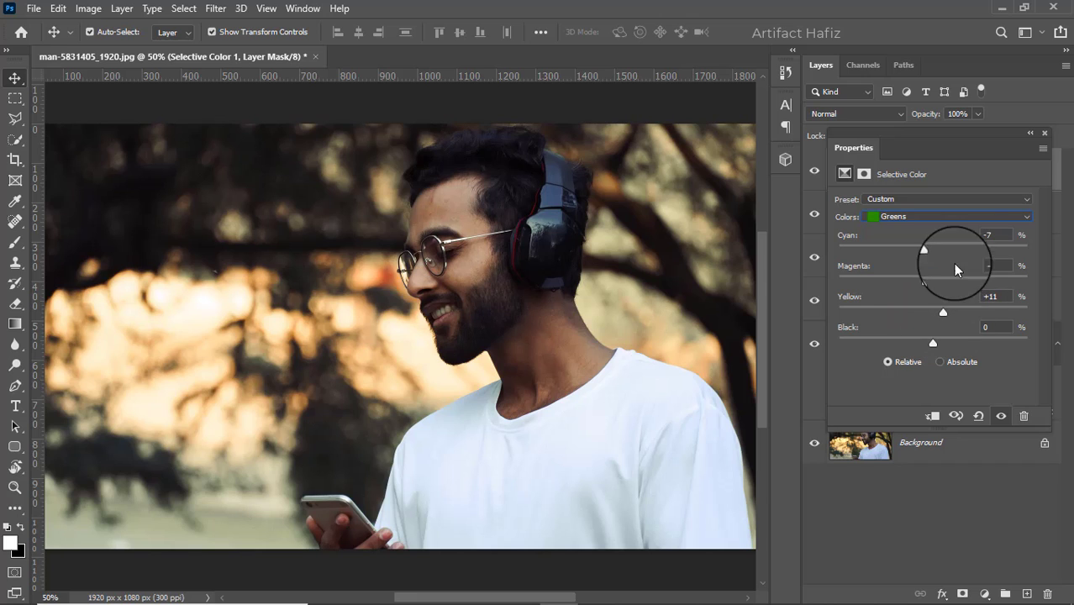
pyautogui.click(1042, 132)
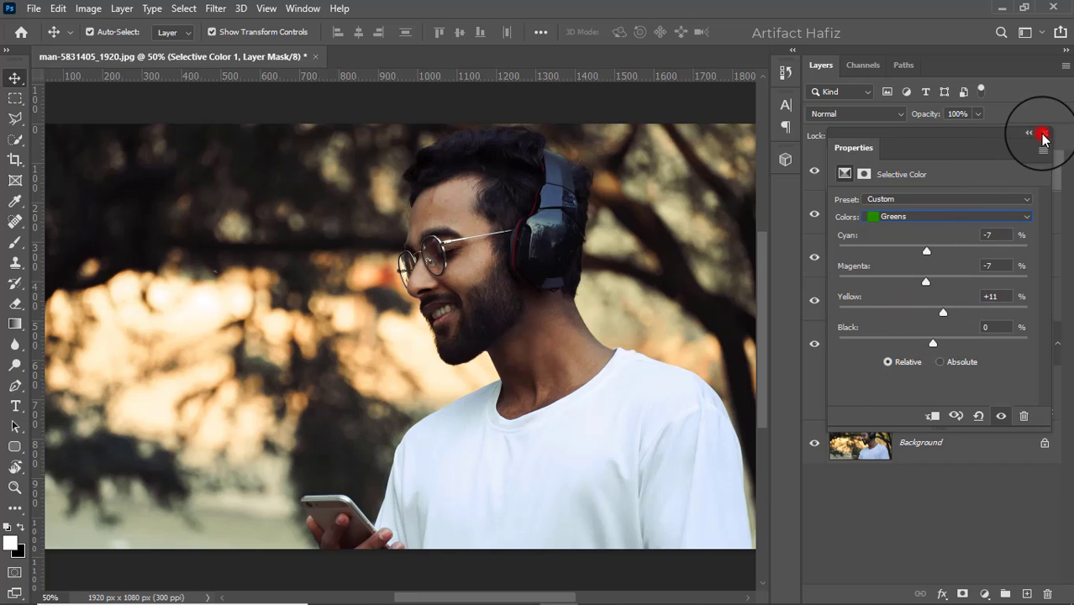
# Add a Levels layer with input levels 1, 1.23 and 255
pyautogui.click(984, 594)
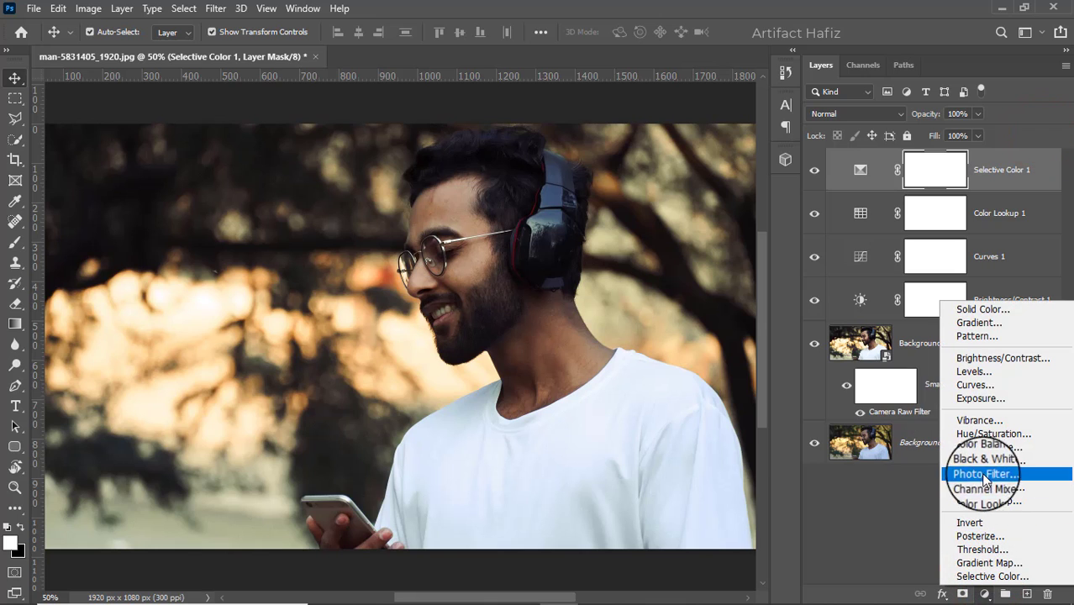
pyautogui.click(963, 371)
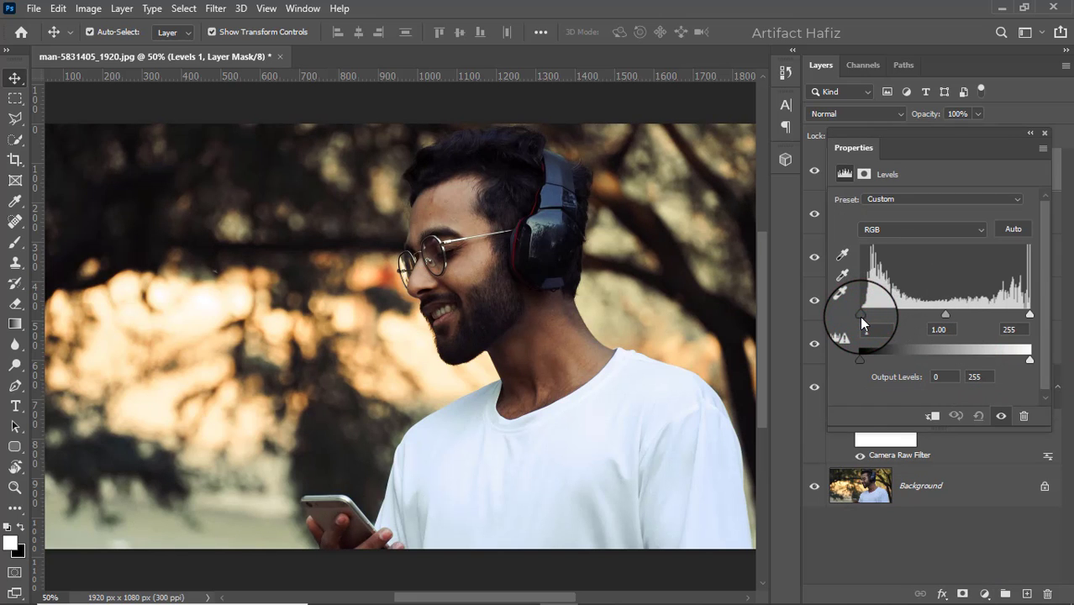
pyautogui.moveTo(859, 315); pyautogui.dragTo(861, 316)
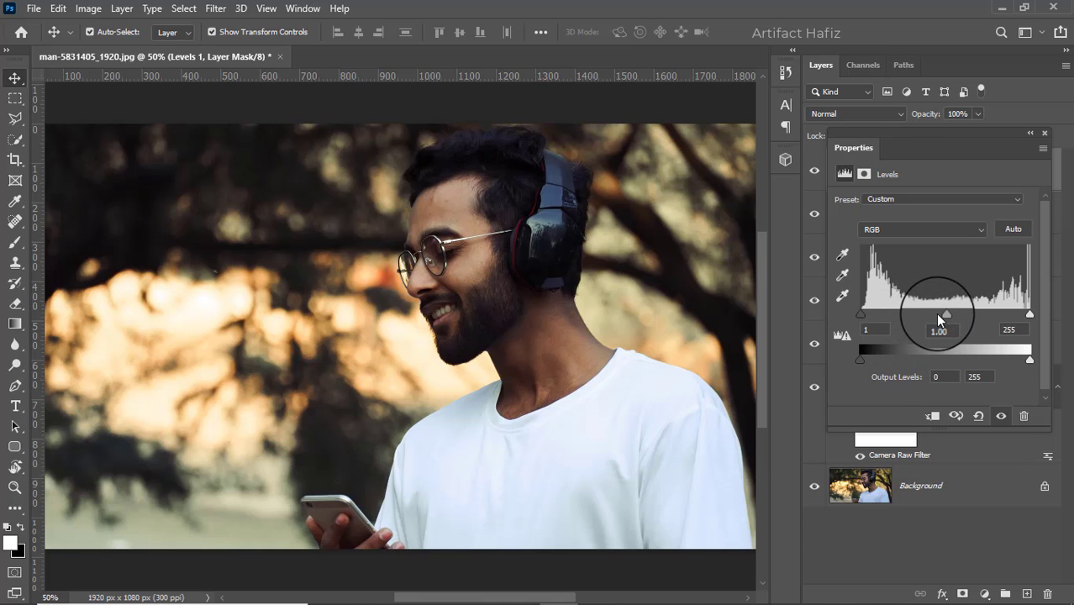
pyautogui.moveTo(944, 316); pyautogui.dragTo(935, 316)
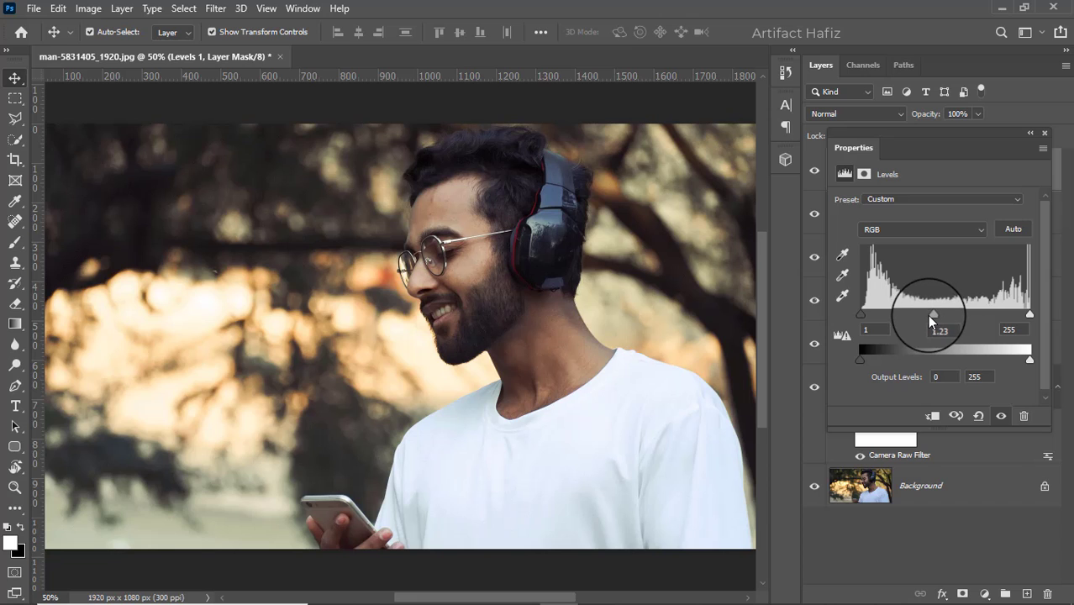
pyautogui.click(1045, 131)
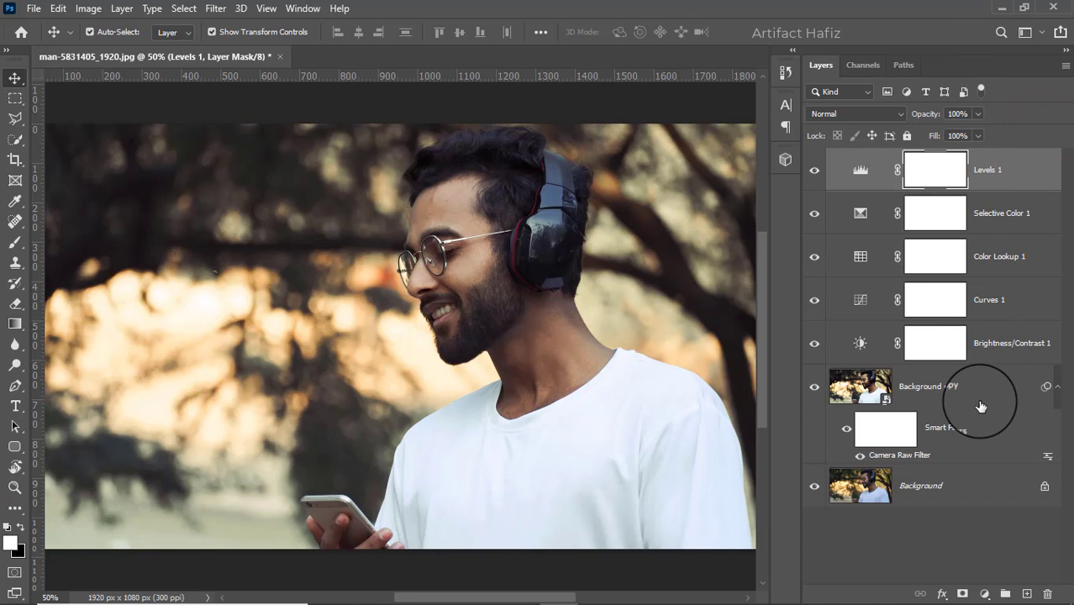
# Stamp visible layers into Layer 1, convert it for Smart Filters, and launch Camera Raw Filter
pyautogui.hotkey('ctrl', 'alt', 'shift', 'e')
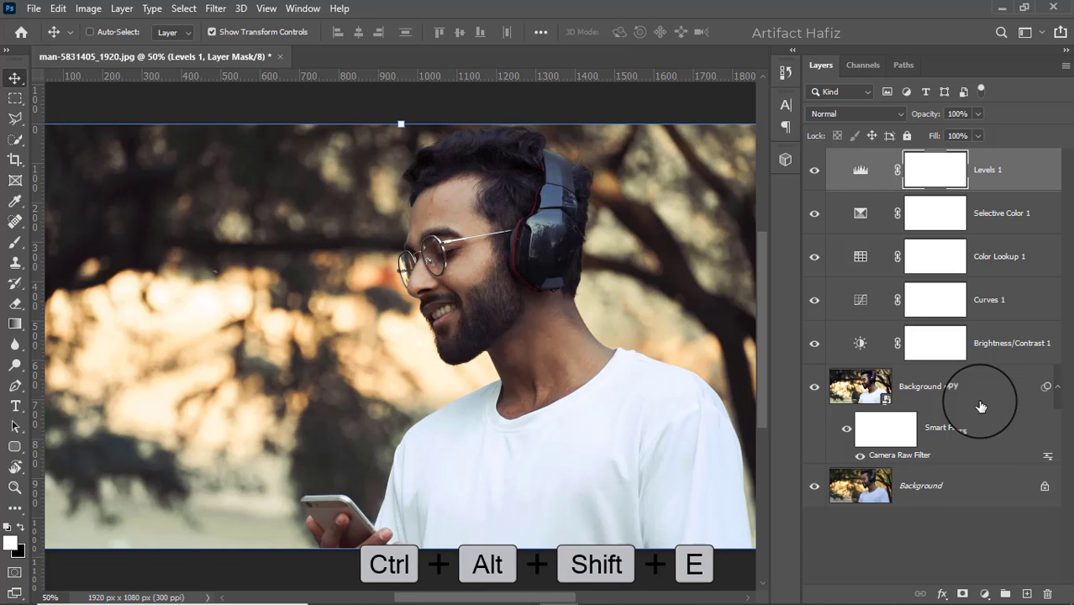
pyautogui.click(215, 8)
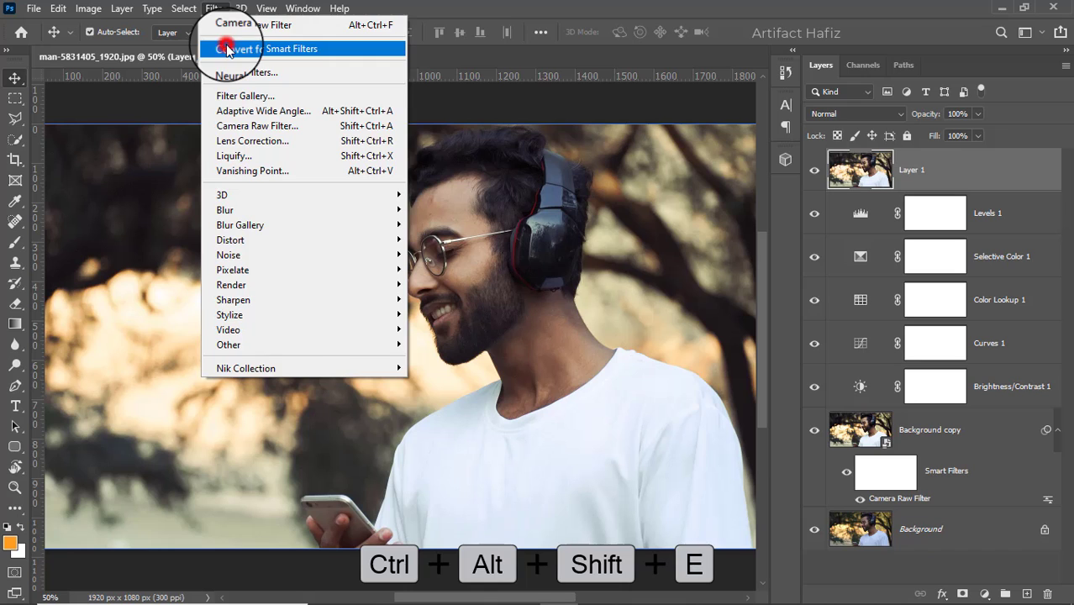
pyautogui.click(227, 49)
pyautogui.click(215, 9)
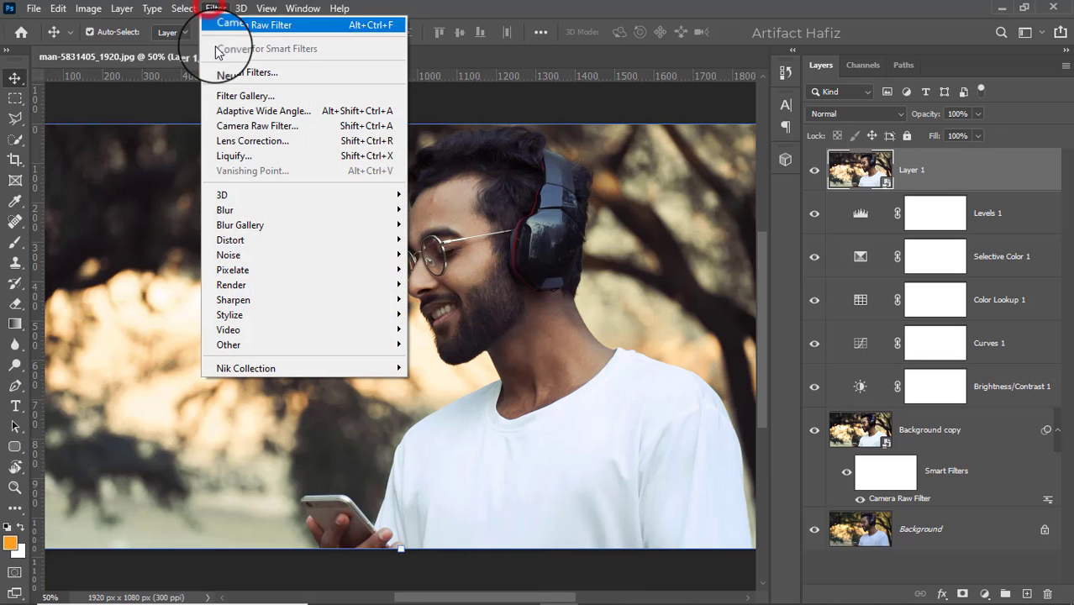
pyautogui.click(227, 126)
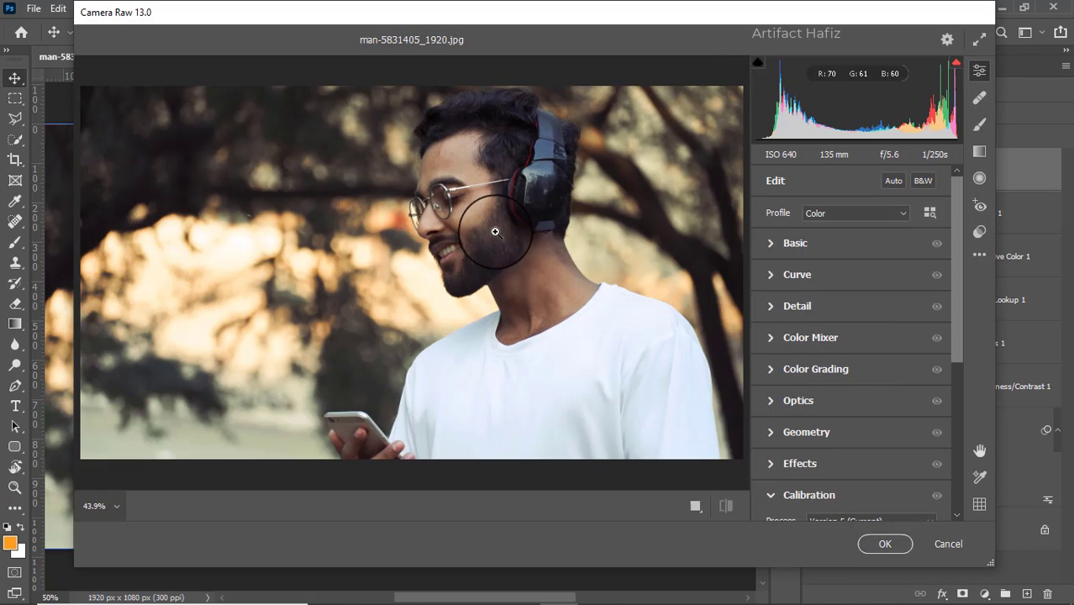
# In Camera Raw's Basic panel, set Highlights to -100 and Whites to +9
pyautogui.click(772, 243)
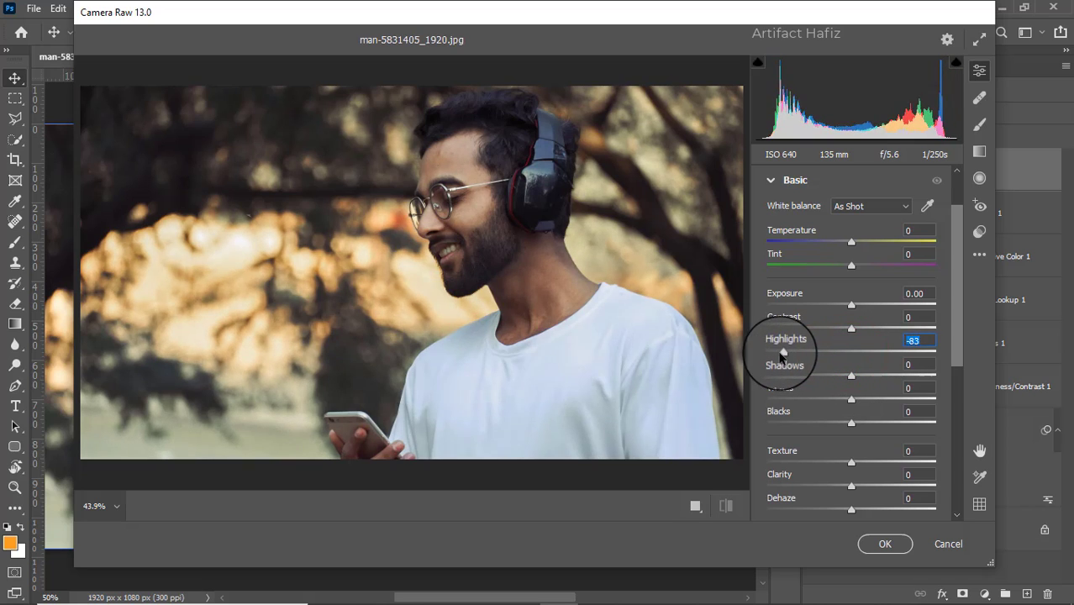
pyautogui.moveTo(851, 355); pyautogui.dragTo(737, 360)
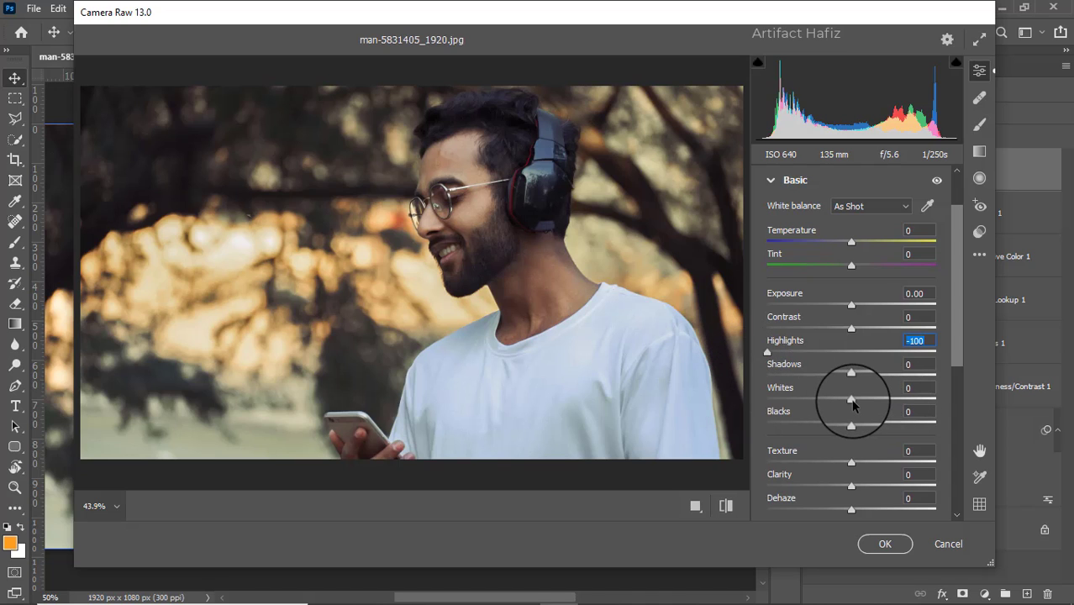
pyautogui.moveTo(854, 405); pyautogui.dragTo(862, 405)
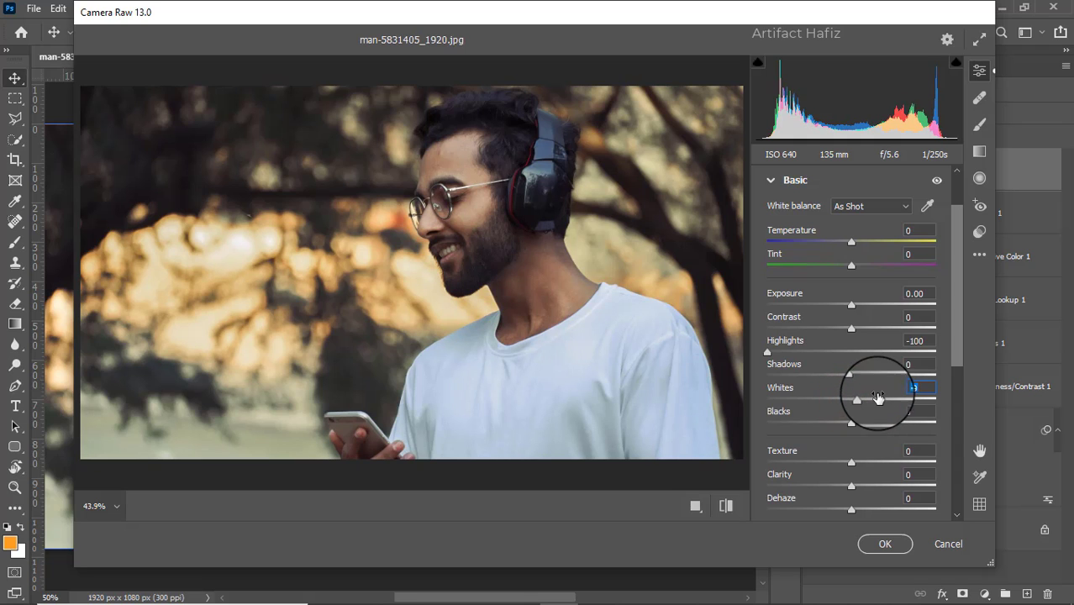
pyautogui.scroll(-1, 882, 396)
pyautogui.scroll(-2, 884, 395)
pyautogui.scroll(-1, 882, 393)
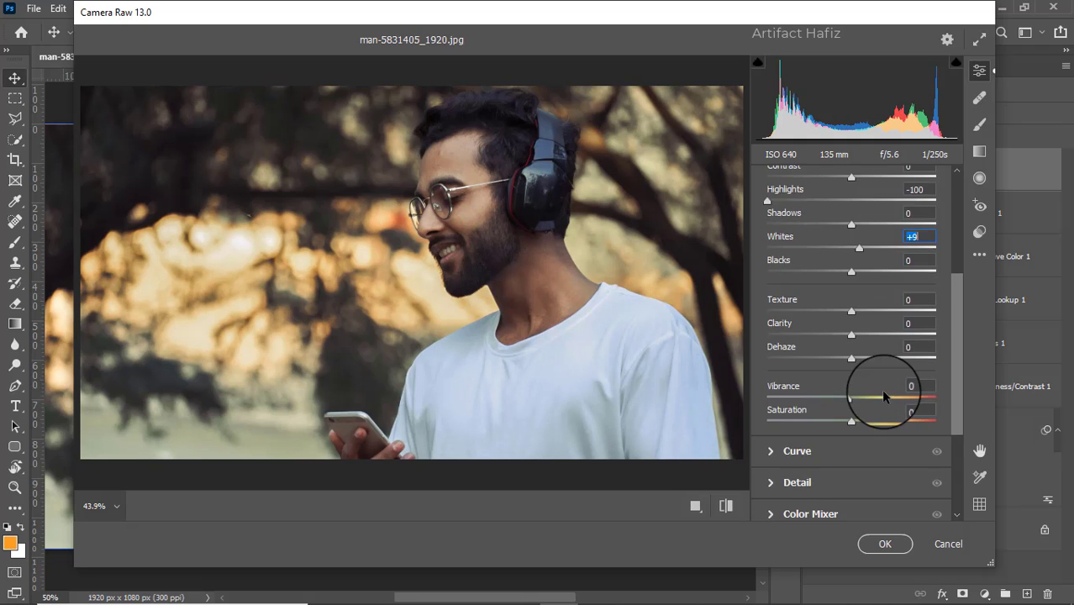
pyautogui.scroll(-2, 880, 389)
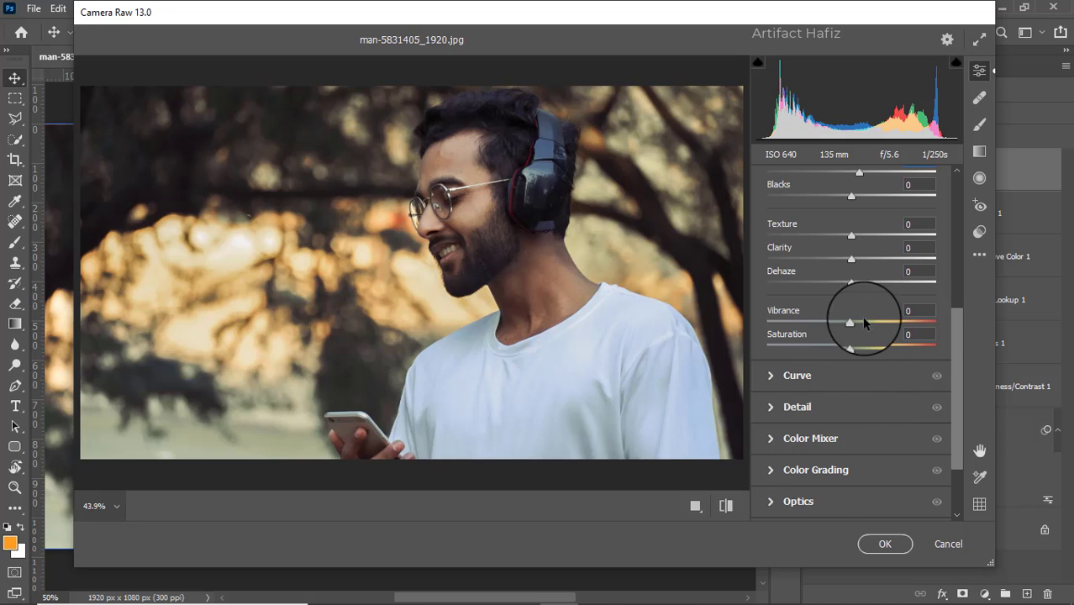
# Raise Clarity to +30 for more midtone contrast
pyautogui.scroll(1, 854, 260)
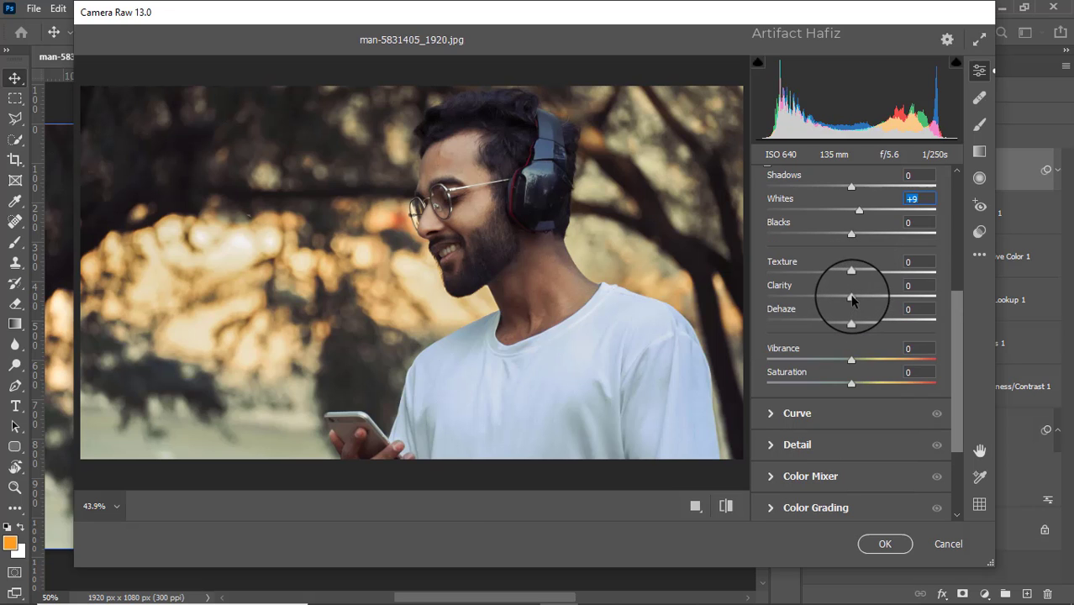
pyautogui.moveTo(851, 295); pyautogui.dragTo(885, 298)
pyautogui.moveTo(886, 307); pyautogui.dragTo(874, 307)
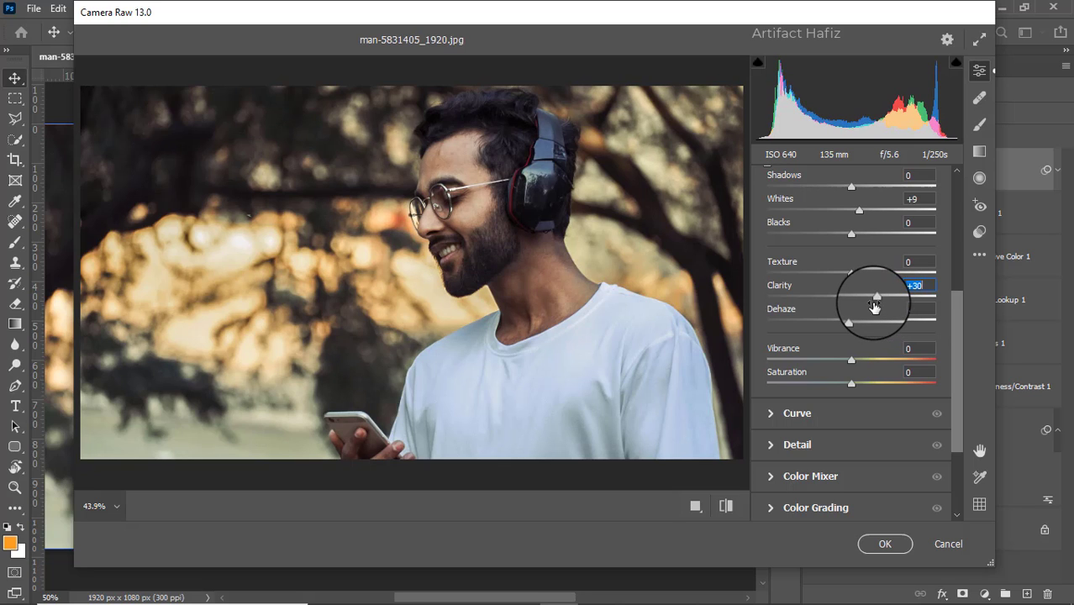
pyautogui.scroll(-3, 841, 334)
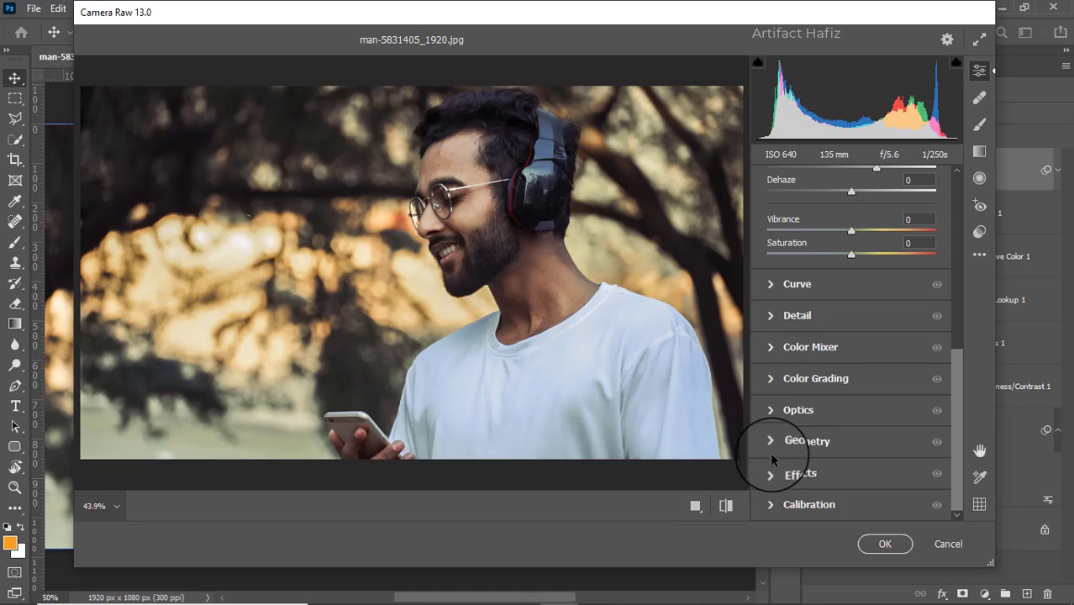
pyautogui.scroll(1, 777, 404)
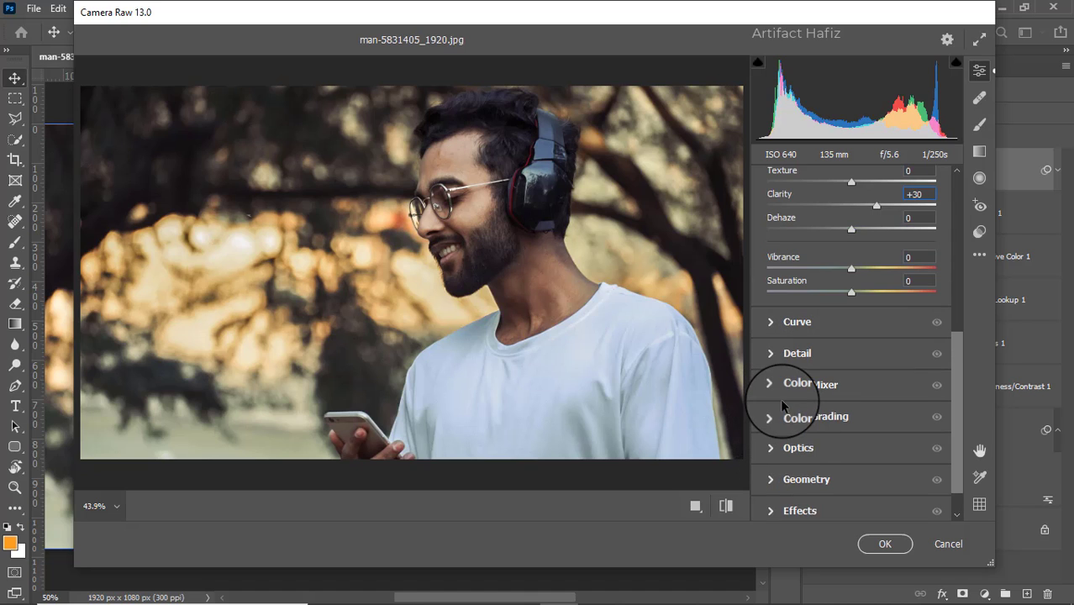
pyautogui.scroll(1, 781, 394)
pyautogui.scroll(-1, 782, 393)
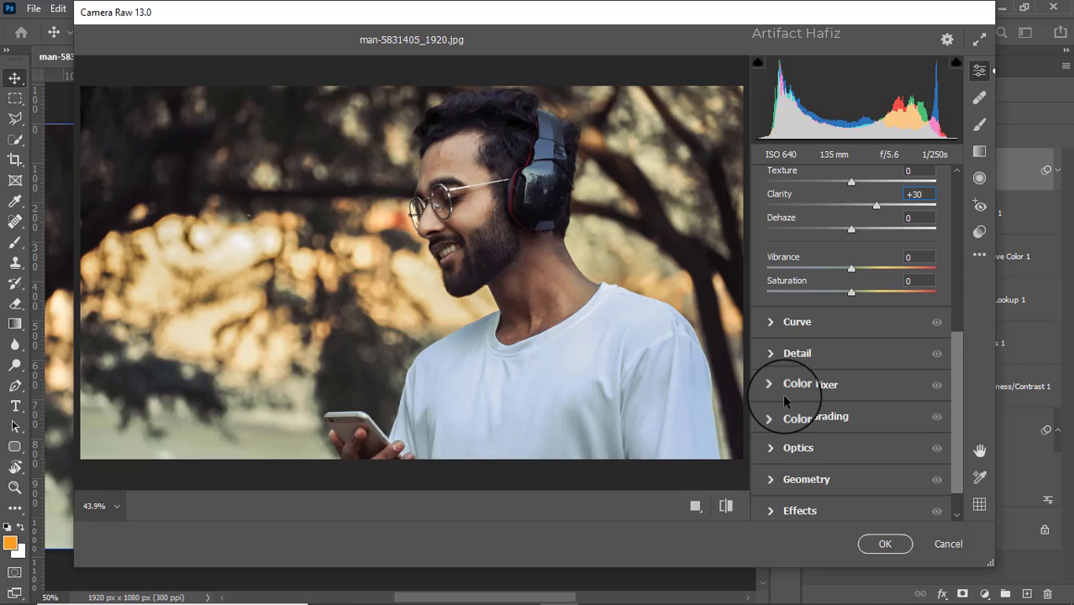
pyautogui.scroll(-1, 782, 393)
# Add a vignette with Amount -13, Midpoint 0, Roundness +65 and Feather 100
pyautogui.click(787, 473)
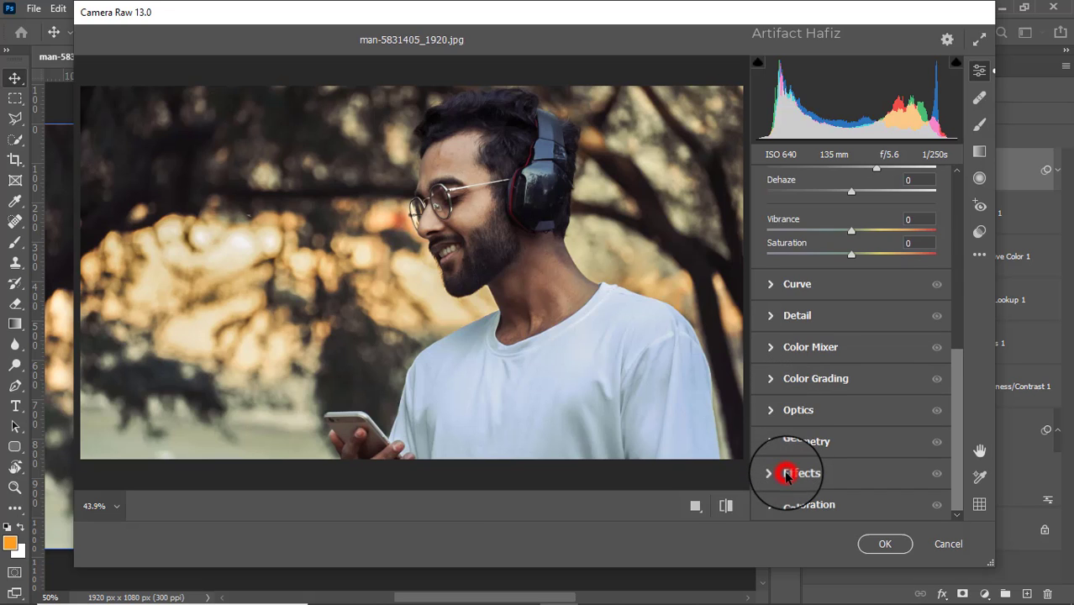
pyautogui.moveTo(851, 346); pyautogui.dragTo(811, 346)
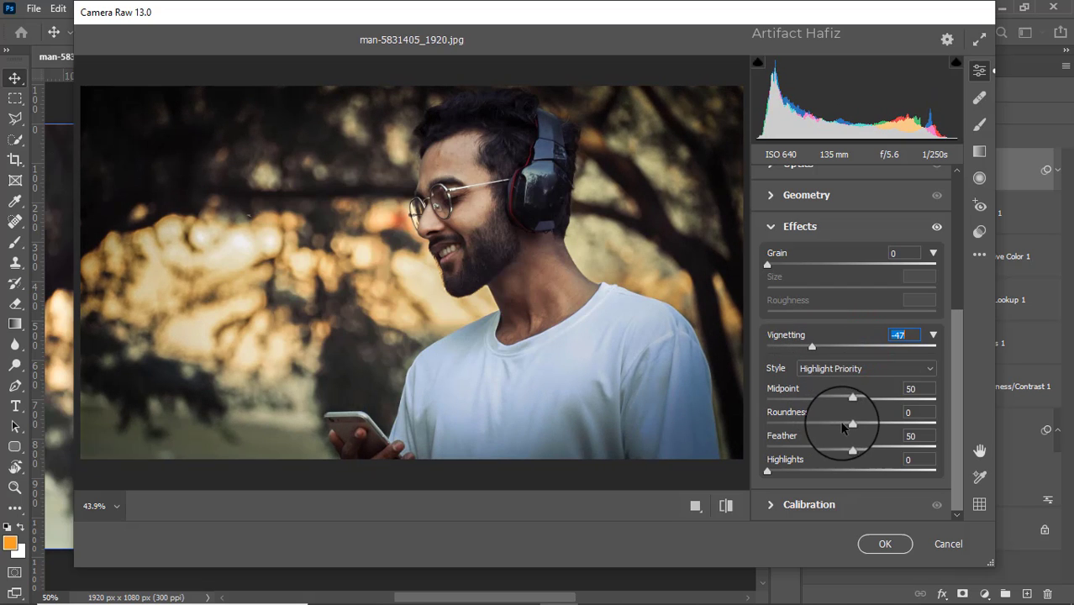
pyautogui.moveTo(852, 425)
pyautogui.mouseDown()
pyautogui.moveTo(947, 423)
pyautogui.moveTo(876, 427)
pyautogui.moveTo(905, 425)
pyautogui.mouseUp()
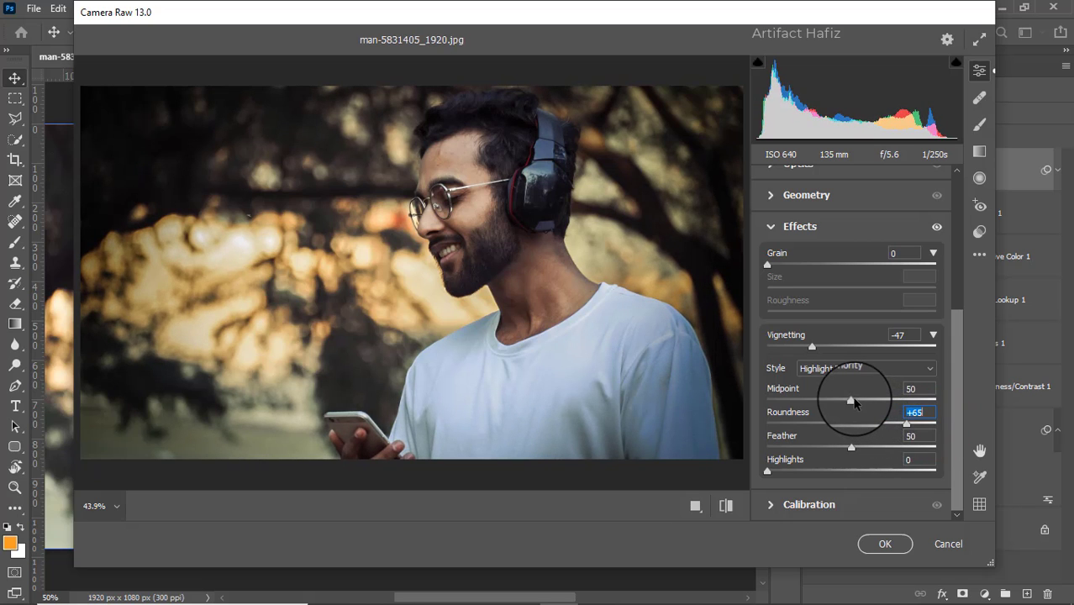
pyautogui.moveTo(851, 400); pyautogui.dragTo(719, 395)
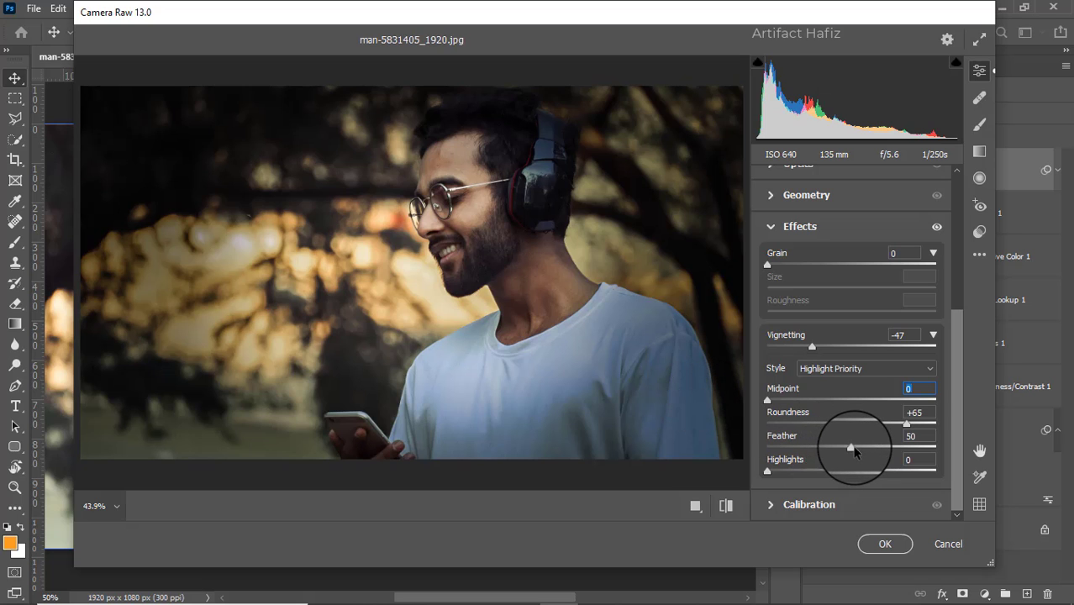
pyautogui.moveTo(851, 447); pyautogui.dragTo(959, 443)
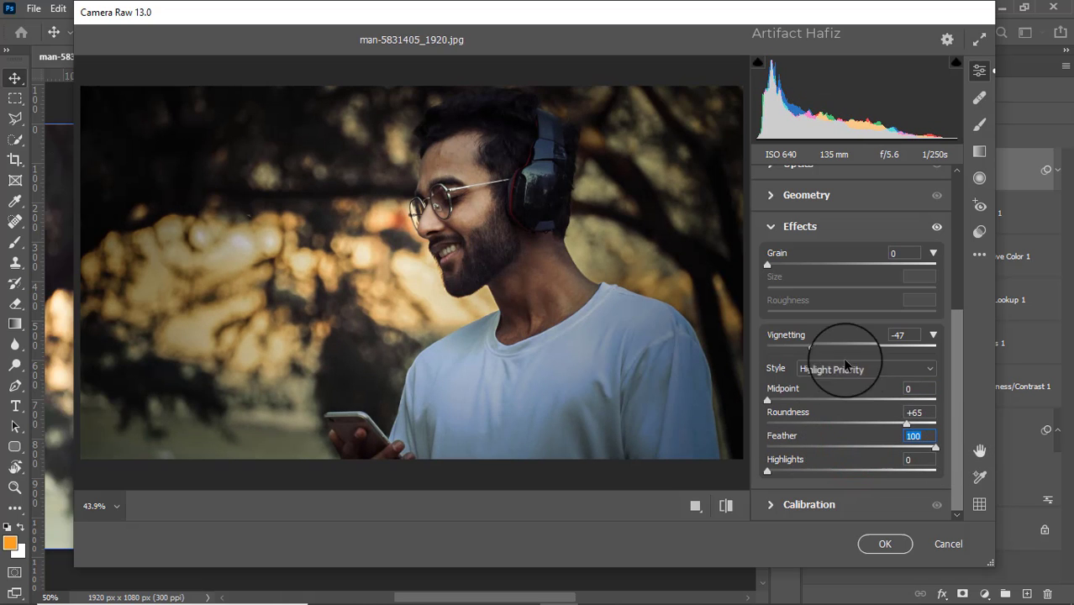
pyautogui.moveTo(809, 347); pyautogui.dragTo(841, 356)
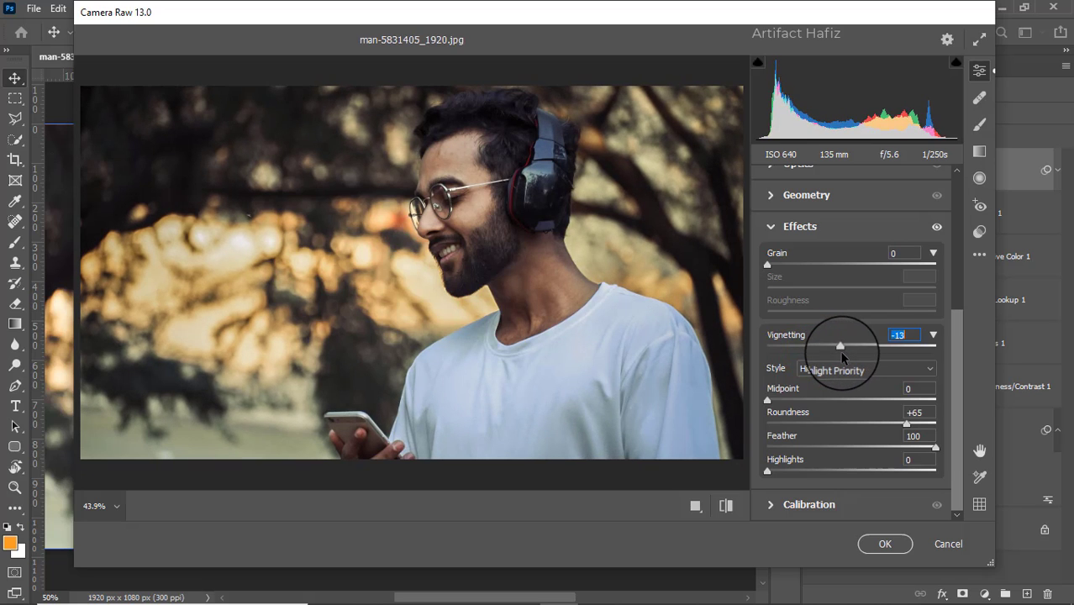
pyautogui.click(885, 544)
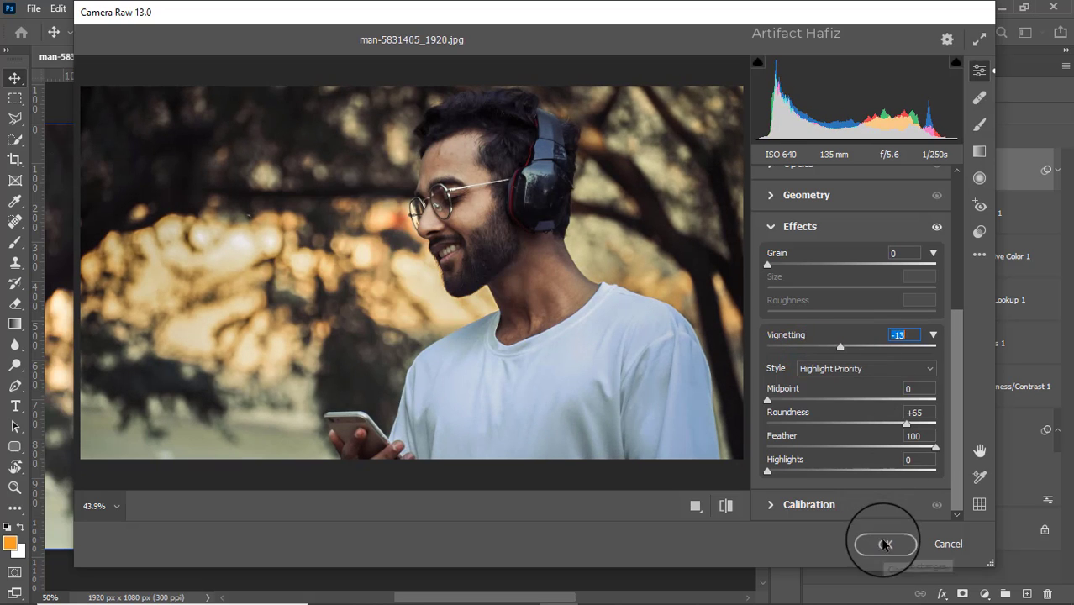
pyautogui.click(769, 504)
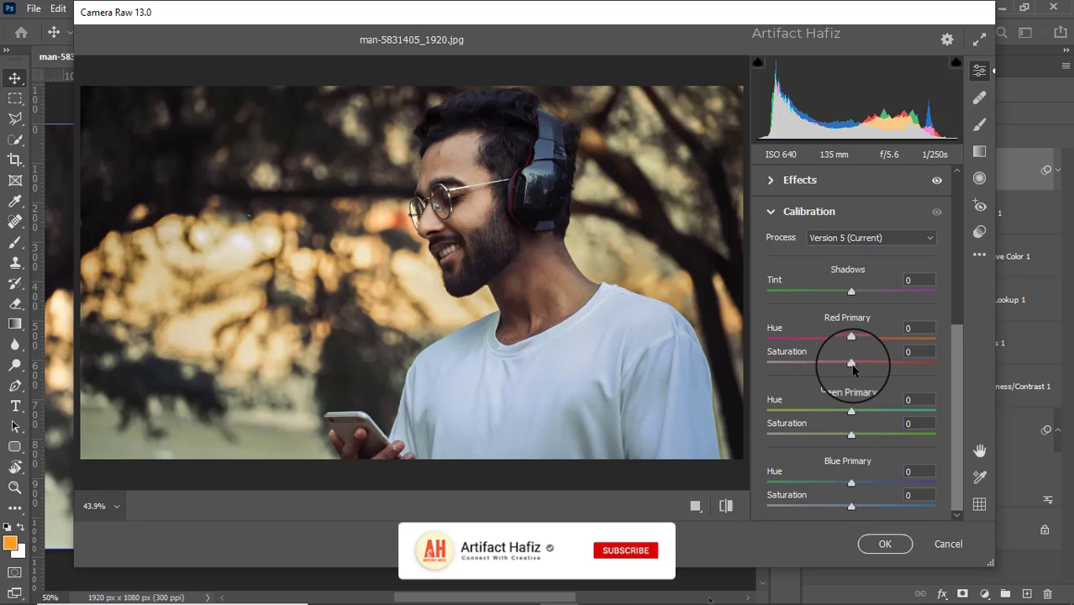
# Set Calibration Red, Green and Blue saturation to +2, +3, +5 and apply Camera Raw
pyautogui.click(851, 363)
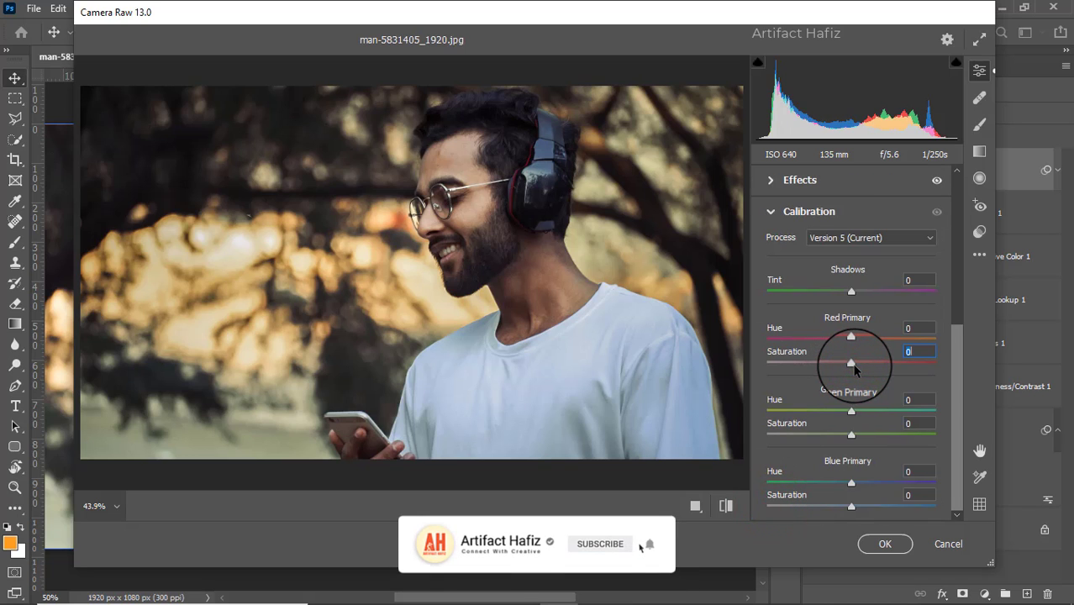
pyautogui.click(853, 433)
pyautogui.click(853, 506)
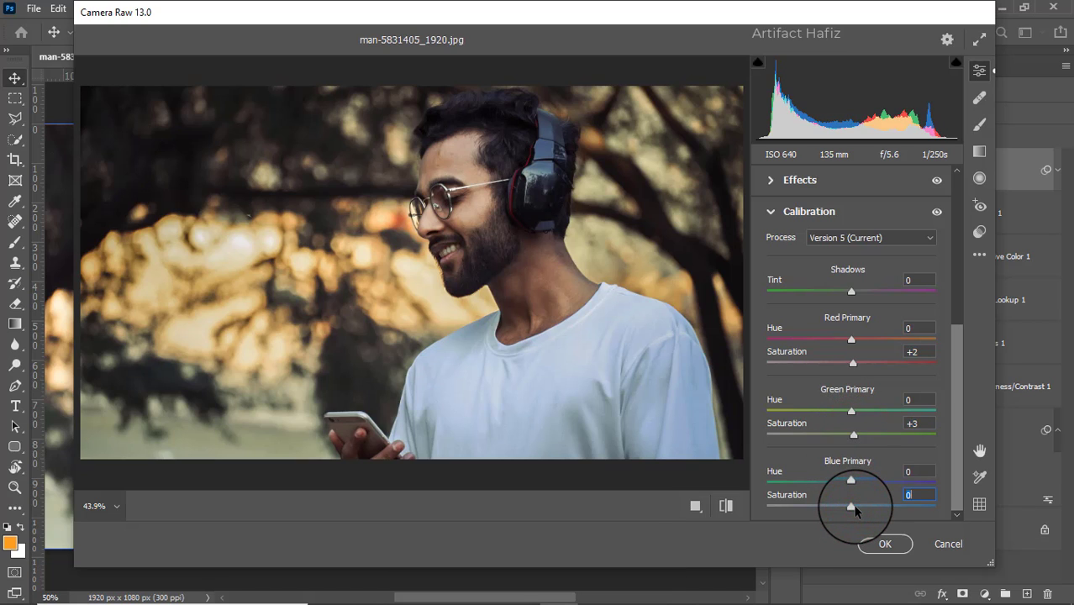
pyautogui.moveTo(855, 510); pyautogui.dragTo(857, 508)
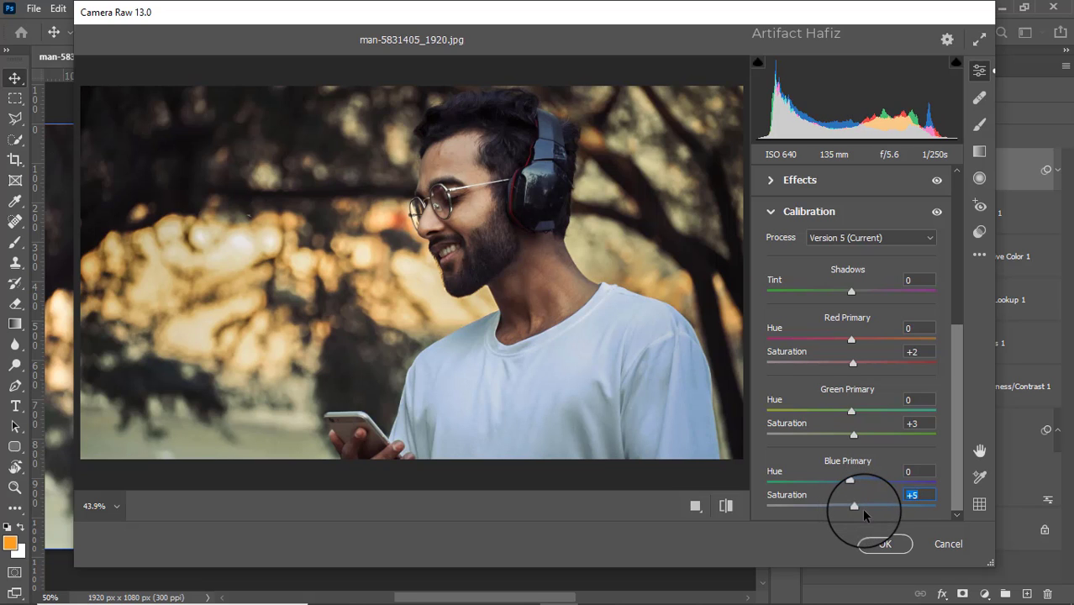
pyautogui.click(878, 544)
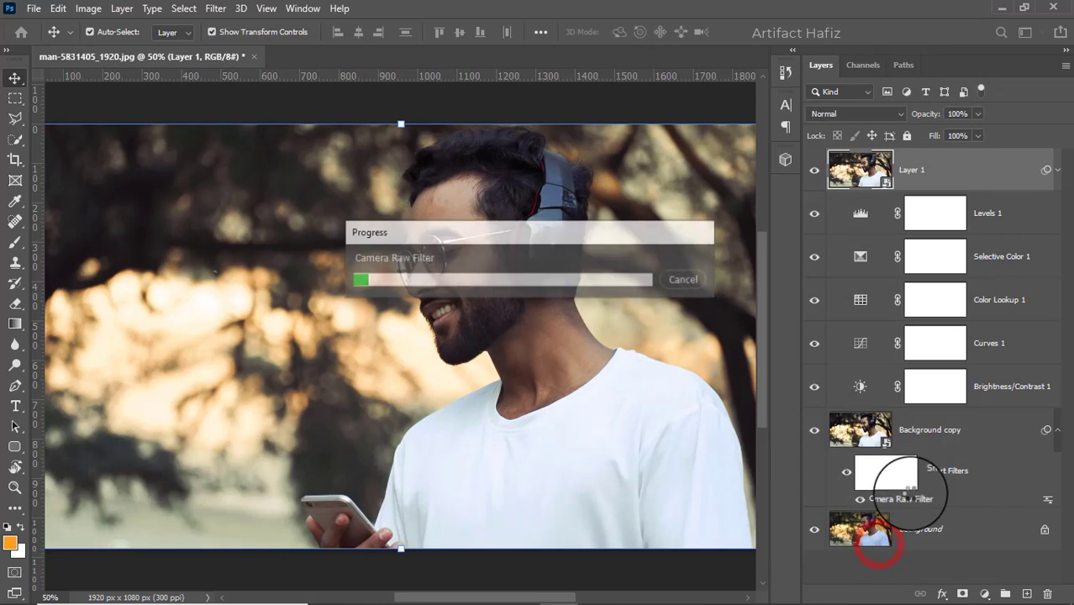
pyautogui.scroll(-1, 911, 496)
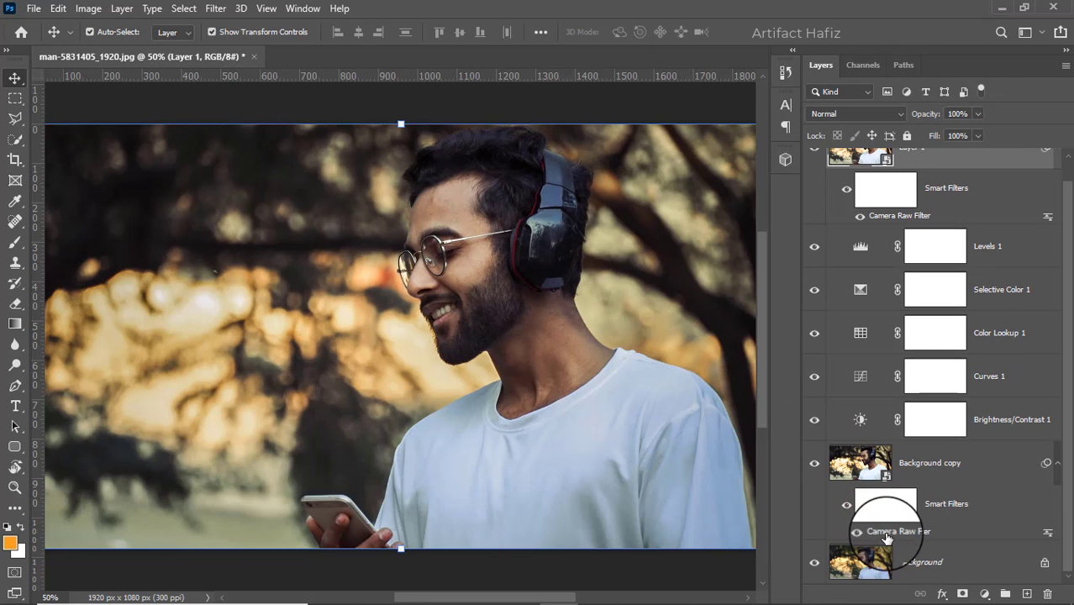
pyautogui.keyDown('alt'); pyautogui.click(815, 563); pyautogui.keyUp('alt')
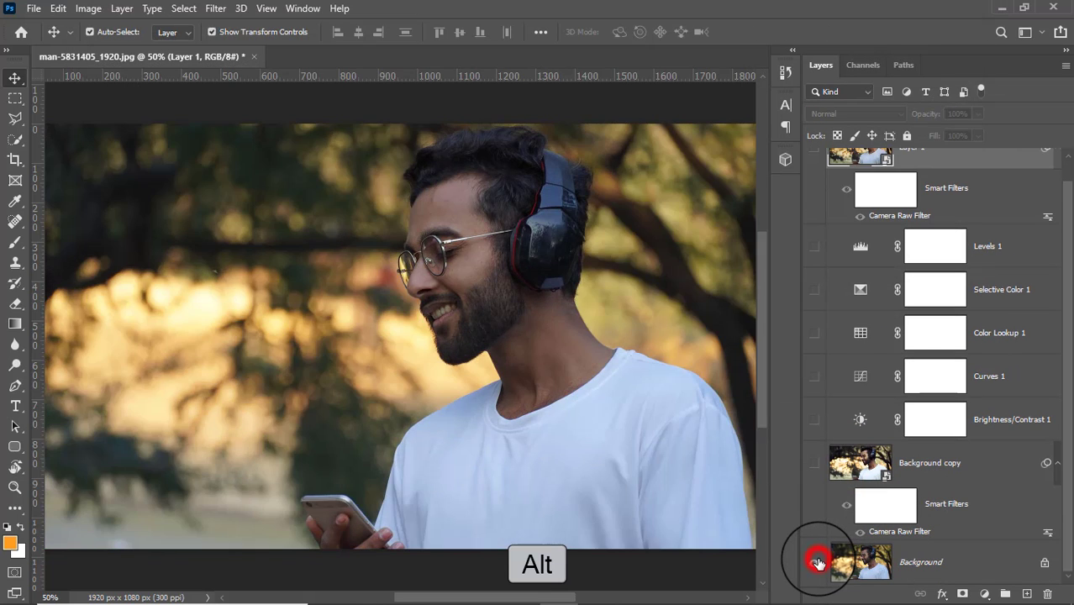
pyautogui.keyDown('alt'); pyautogui.click(817, 563); pyautogui.keyUp('alt')
pyautogui.keyDown('alt'); pyautogui.click(817, 564); pyautogui.keyUp('alt')
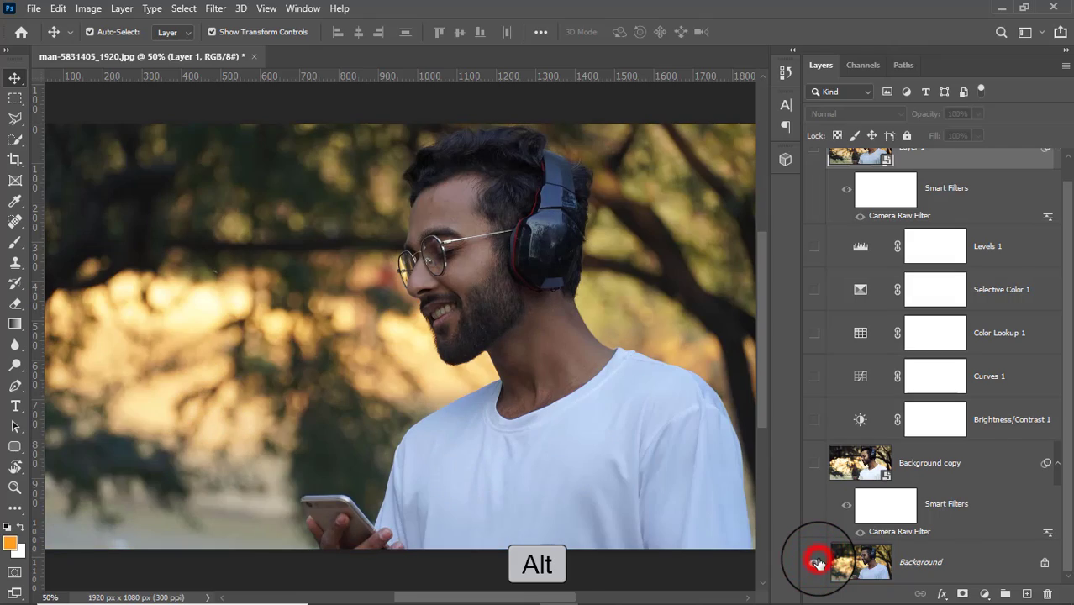